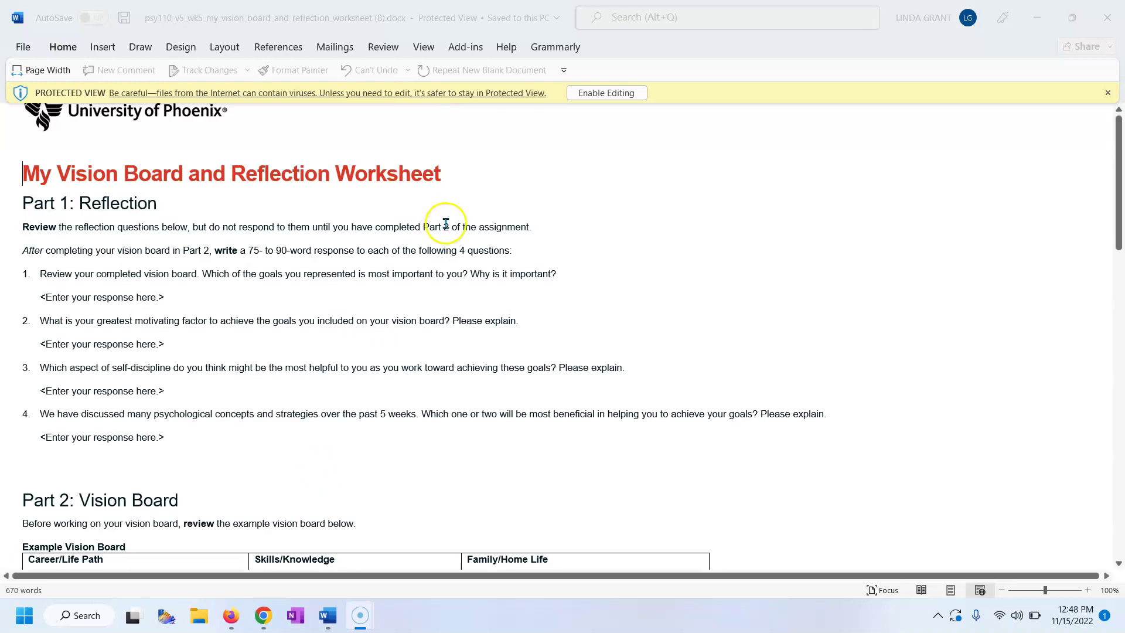
- Leave Protected View on the worksheet and dismiss the Grammarly suggestions pane
click(606, 94)
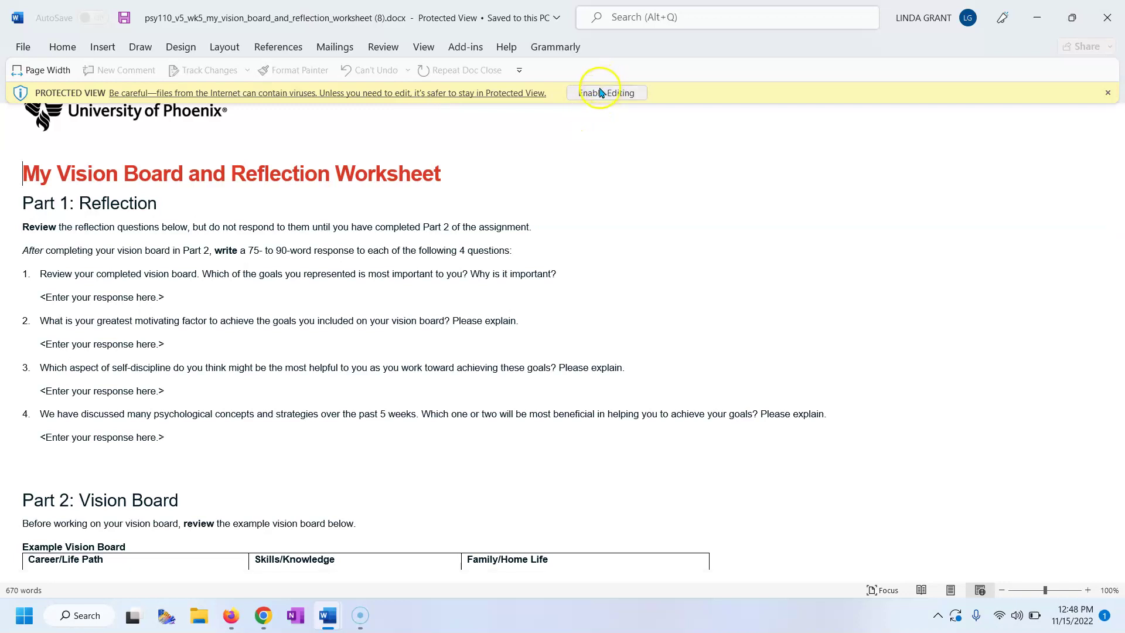
click(596, 94)
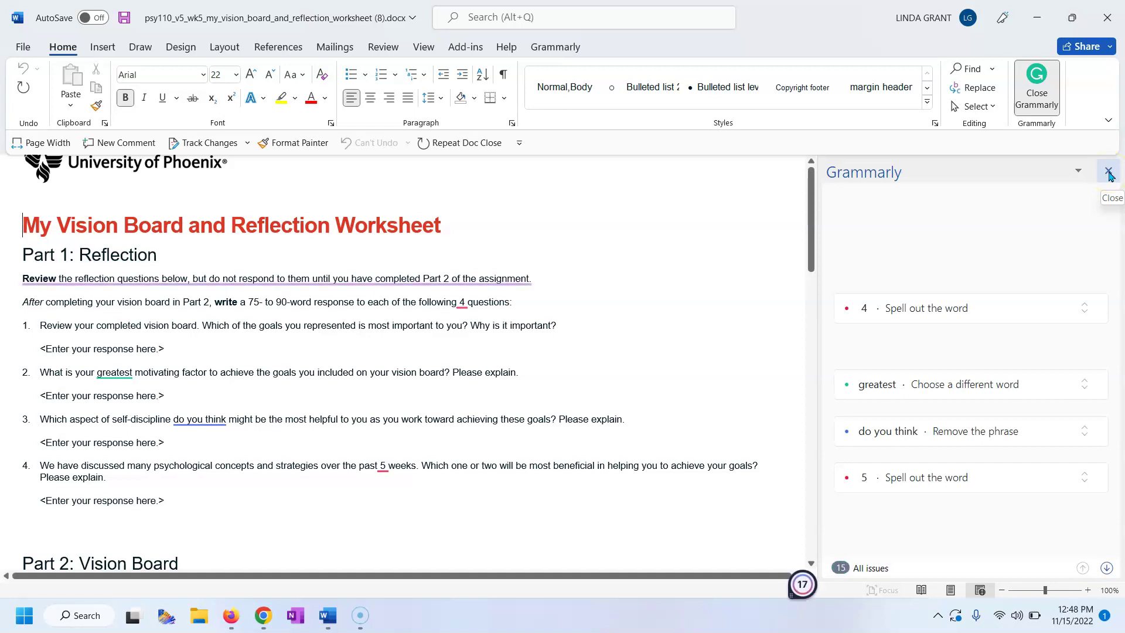
click(1109, 176)
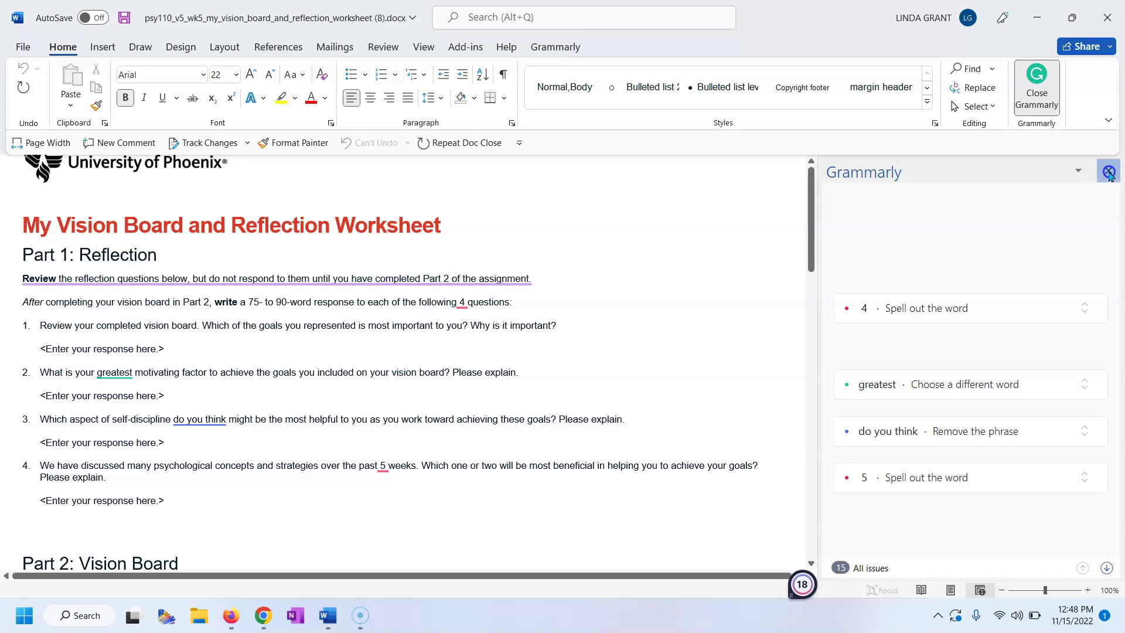
- Check the now-editable reflection prompts, the number 4 suggestion and the first response placeholder
click(711, 332)
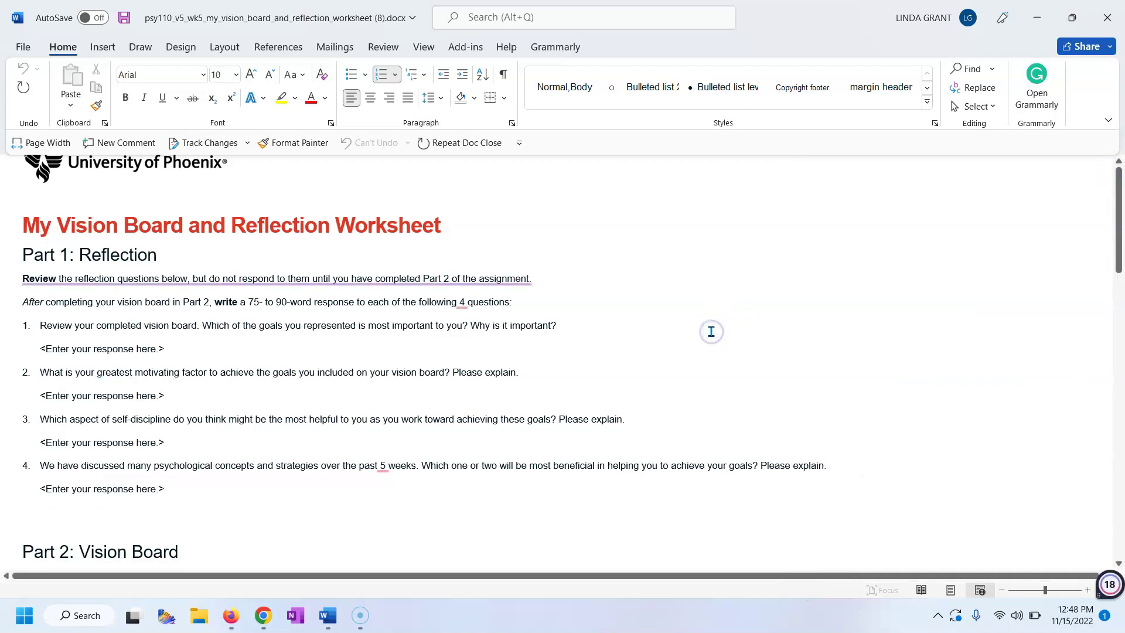
click(663, 269)
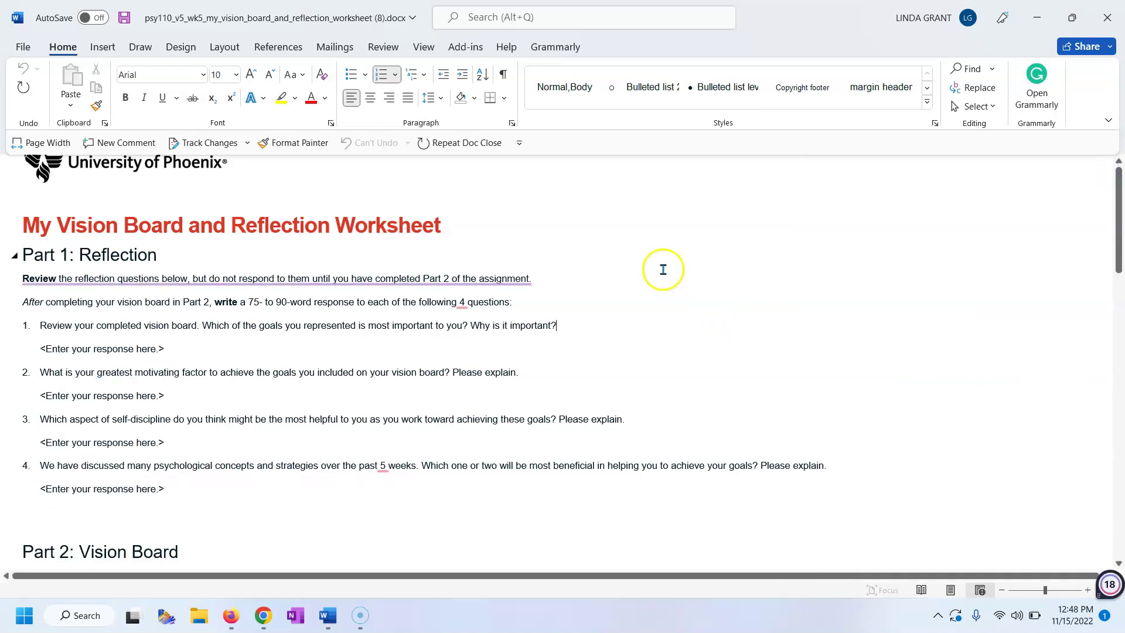
click(133, 279)
click(463, 302)
click(854, 343)
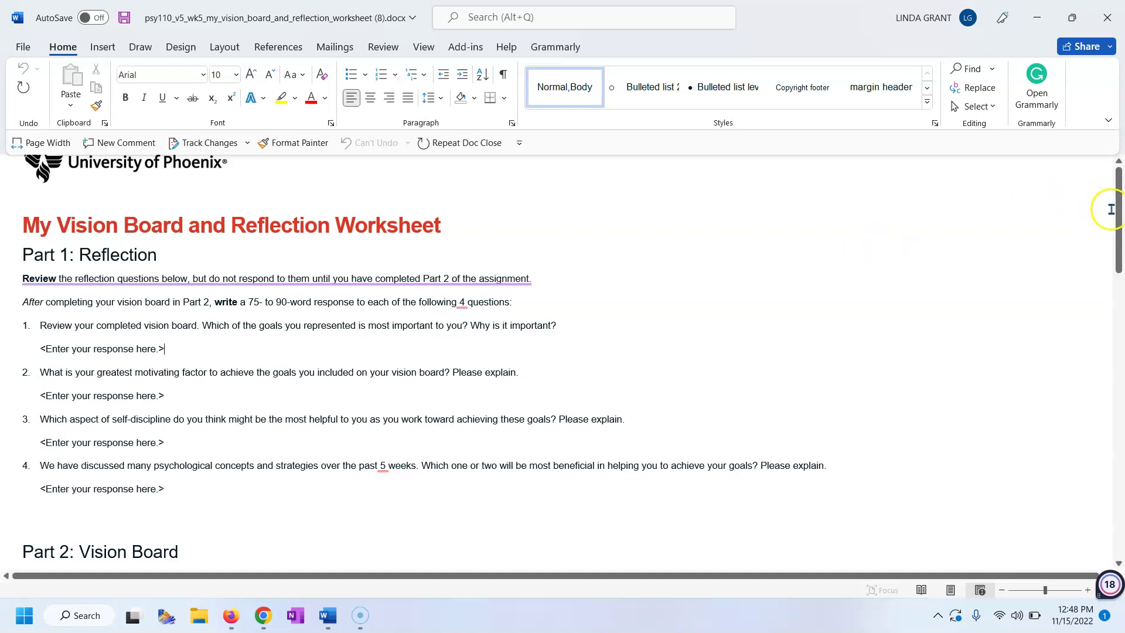
- Scroll to Your Vision Board and open Insert > Pictures below Career/Life Path's Picture: label
drag(1117, 215, 1121, 497)
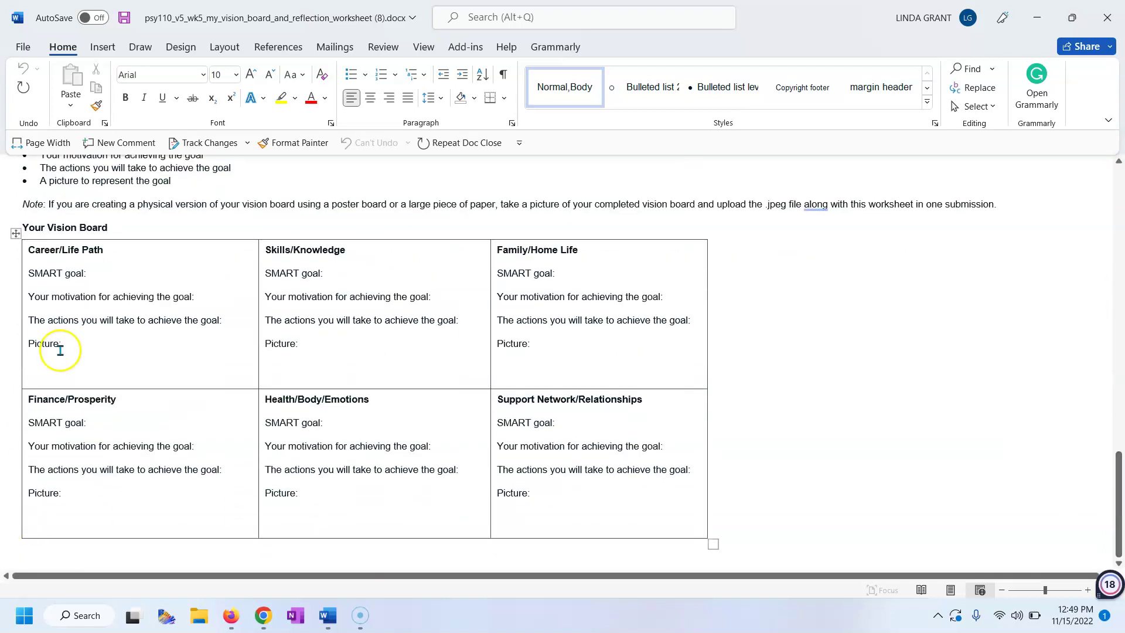
click(44, 367)
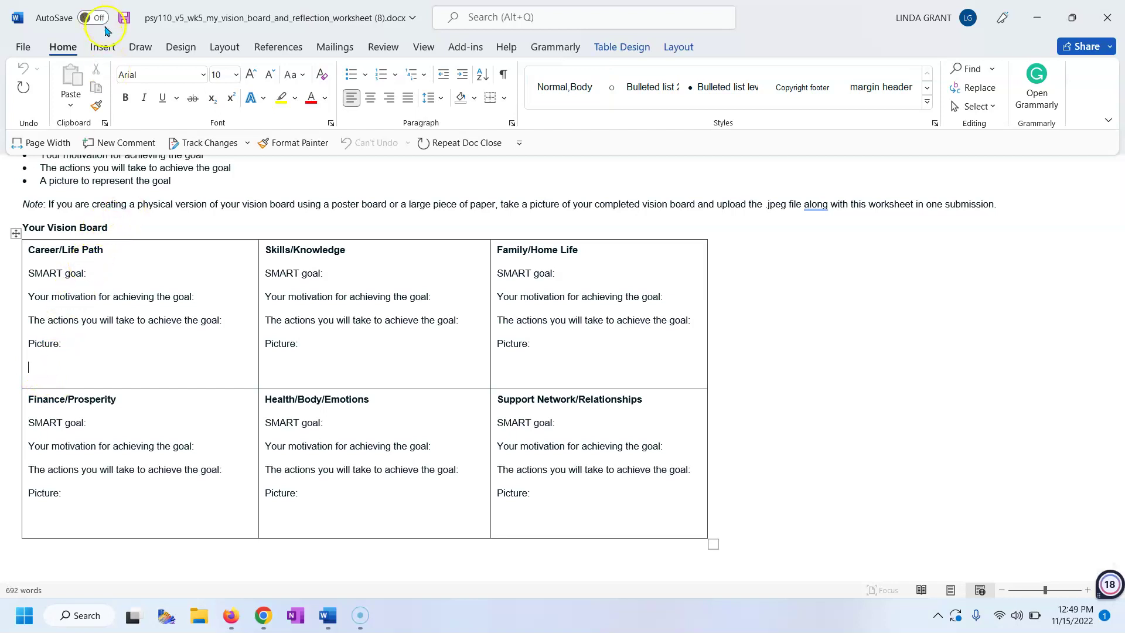
click(104, 47)
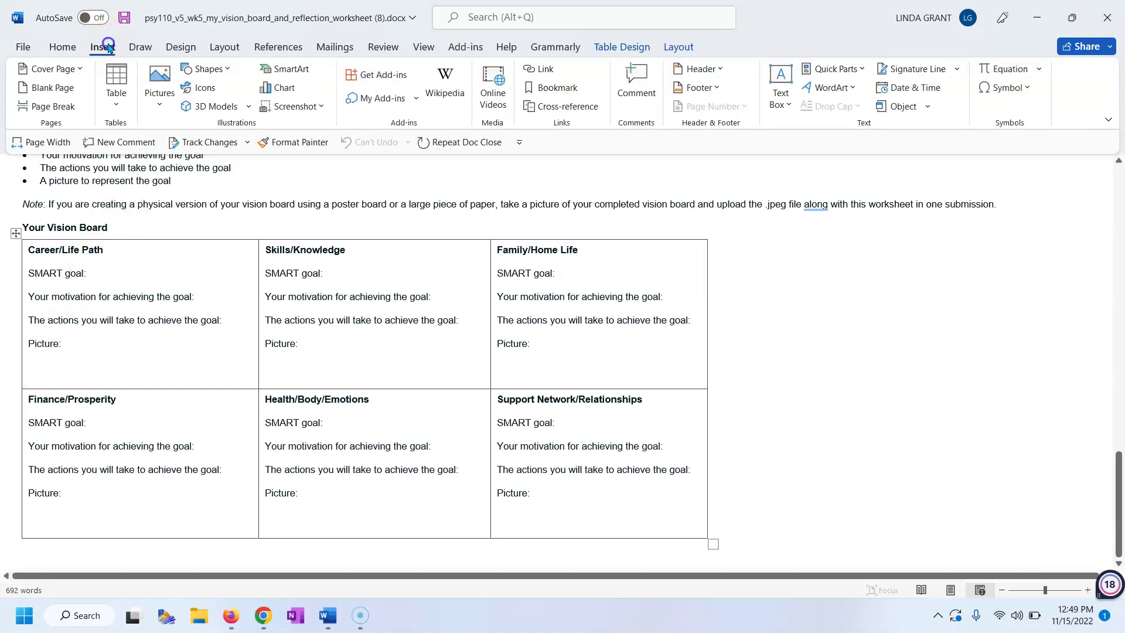
click(160, 96)
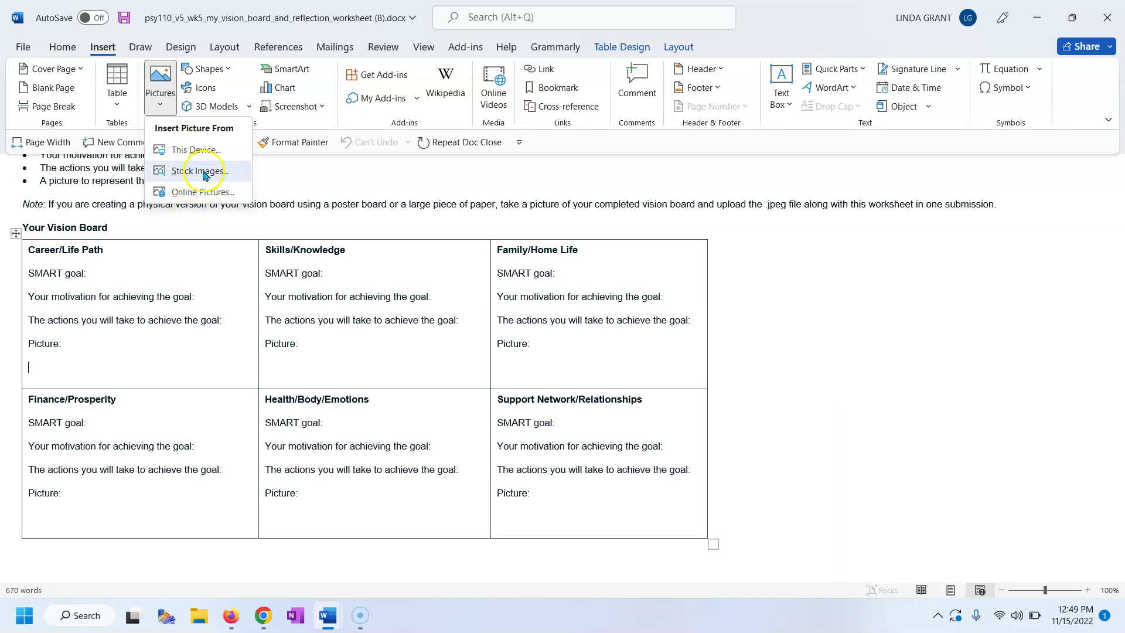
- In Stock Images, try the searches 'care' and 'jo', then select the handshake photo
click(192, 173)
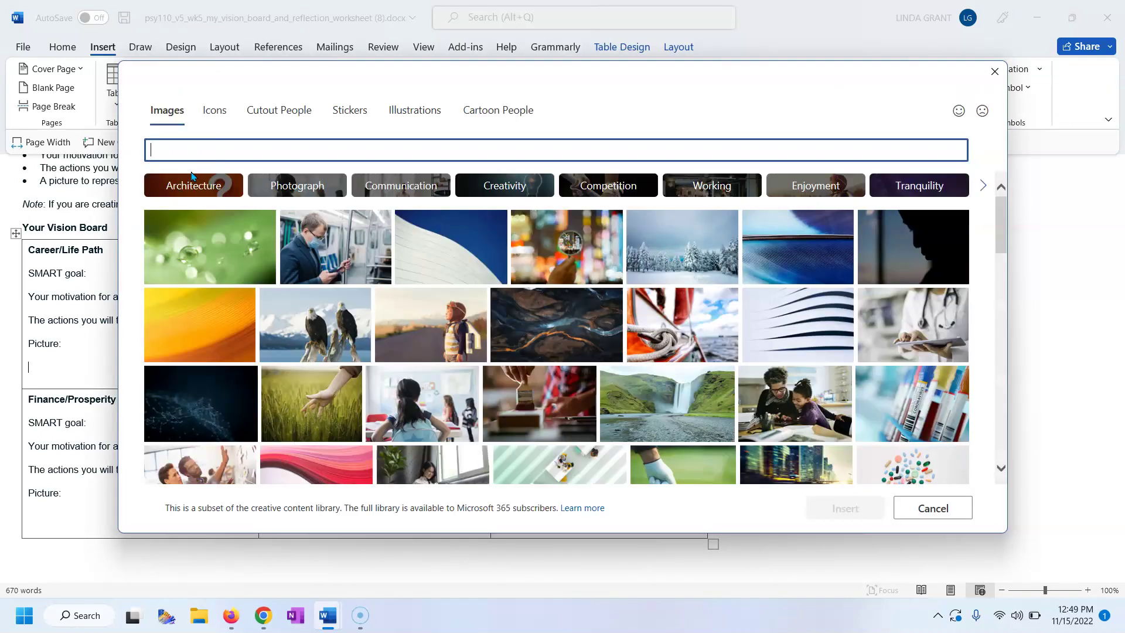
click(202, 159)
text(care)
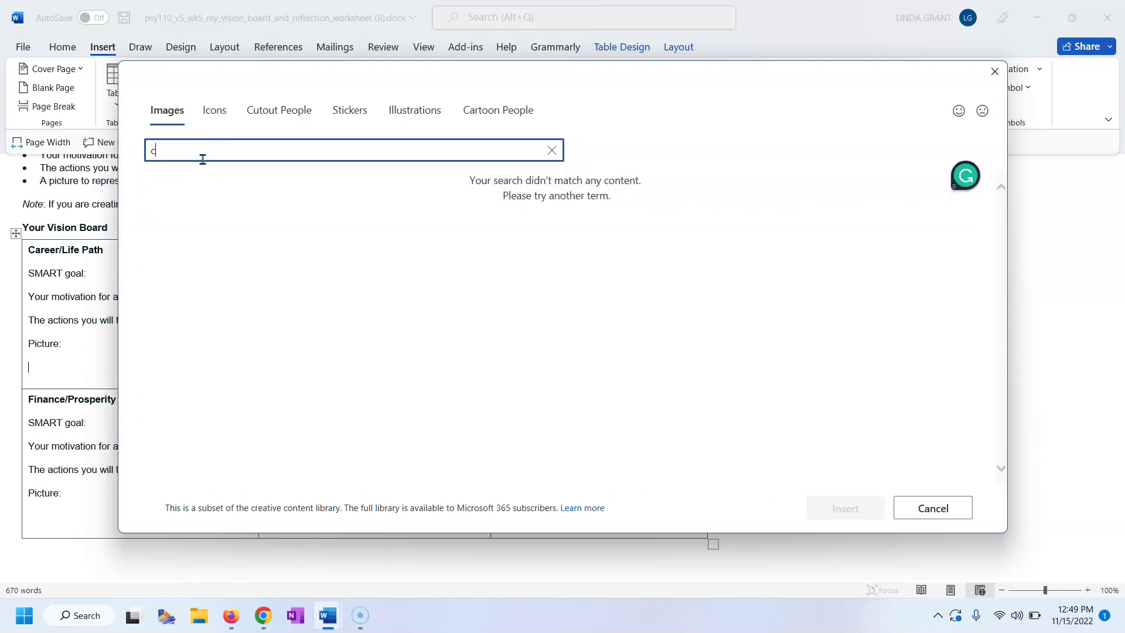
key(BackSpace)
text(jo)
key(BackSpace)
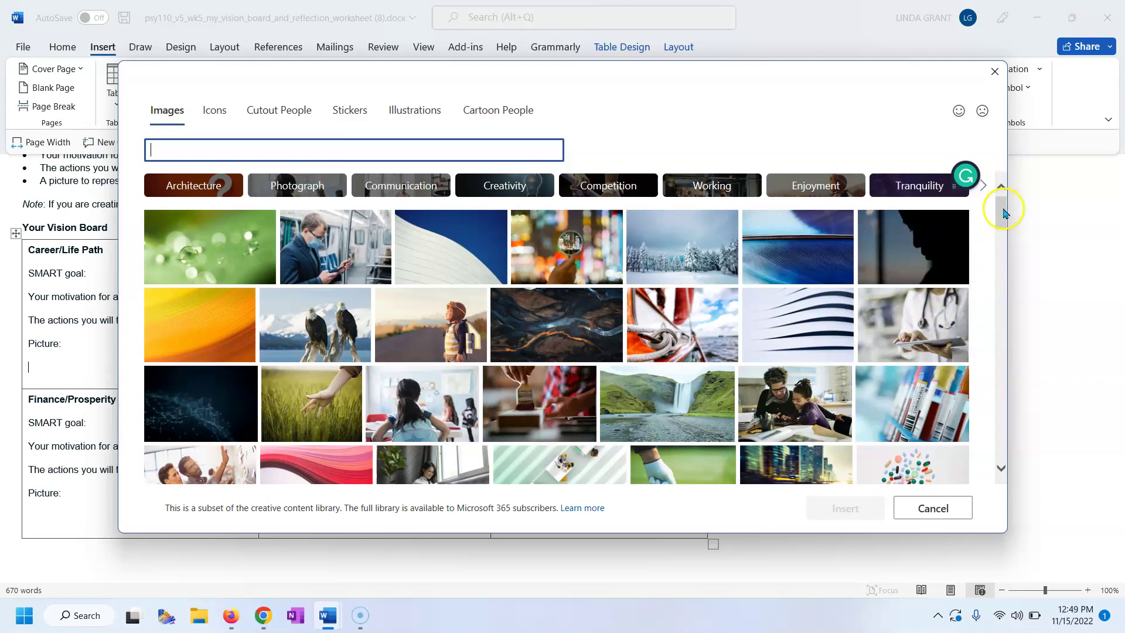
drag(1001, 212, 1019, 279)
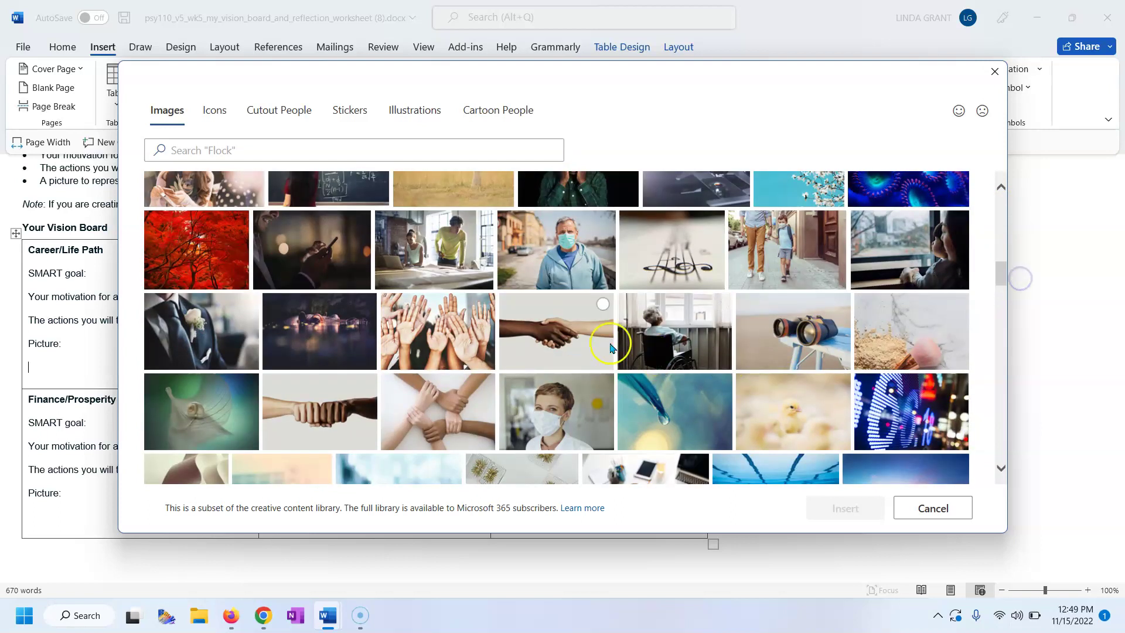
click(538, 354)
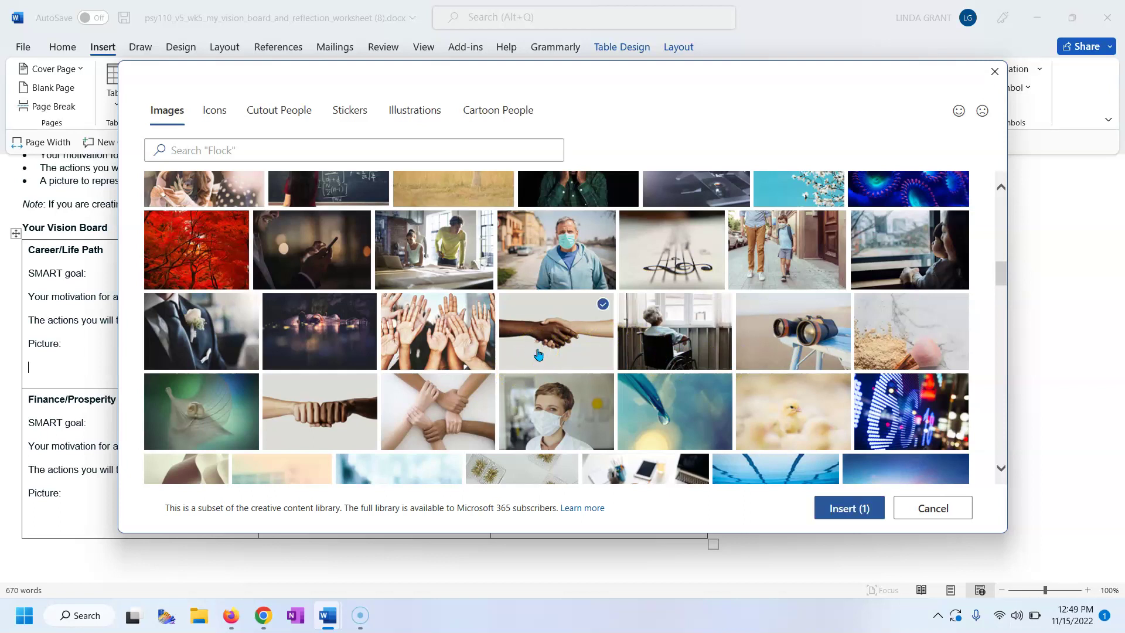
- Insert the handshake photo and resize it to 1.98" by 2.97" inside the Career/Life Path cell
click(848, 508)
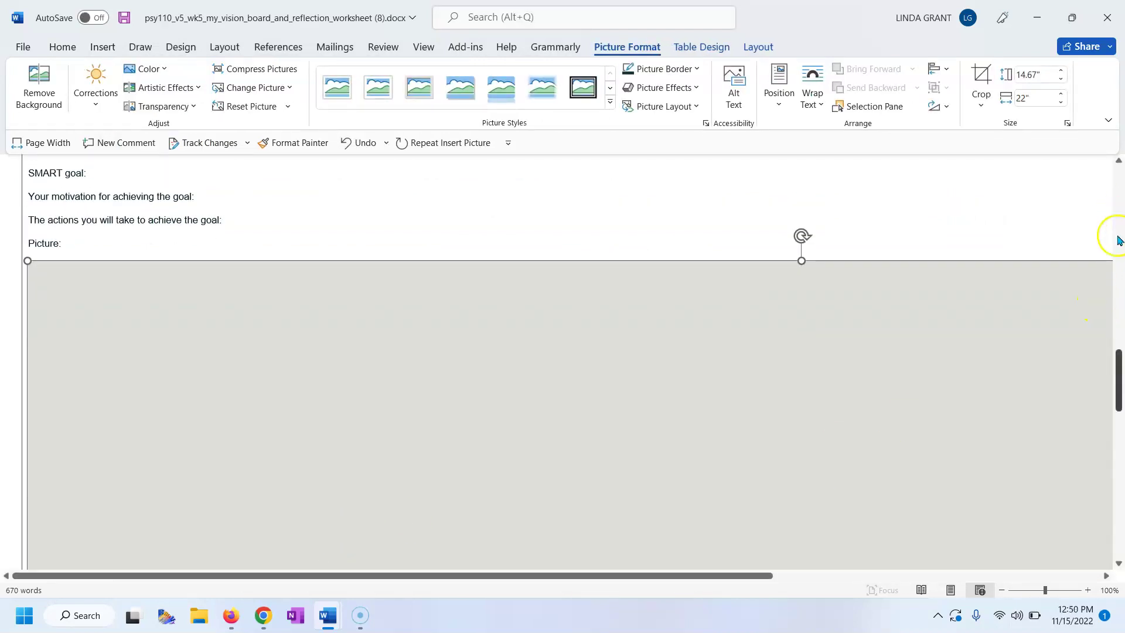
click(278, 305)
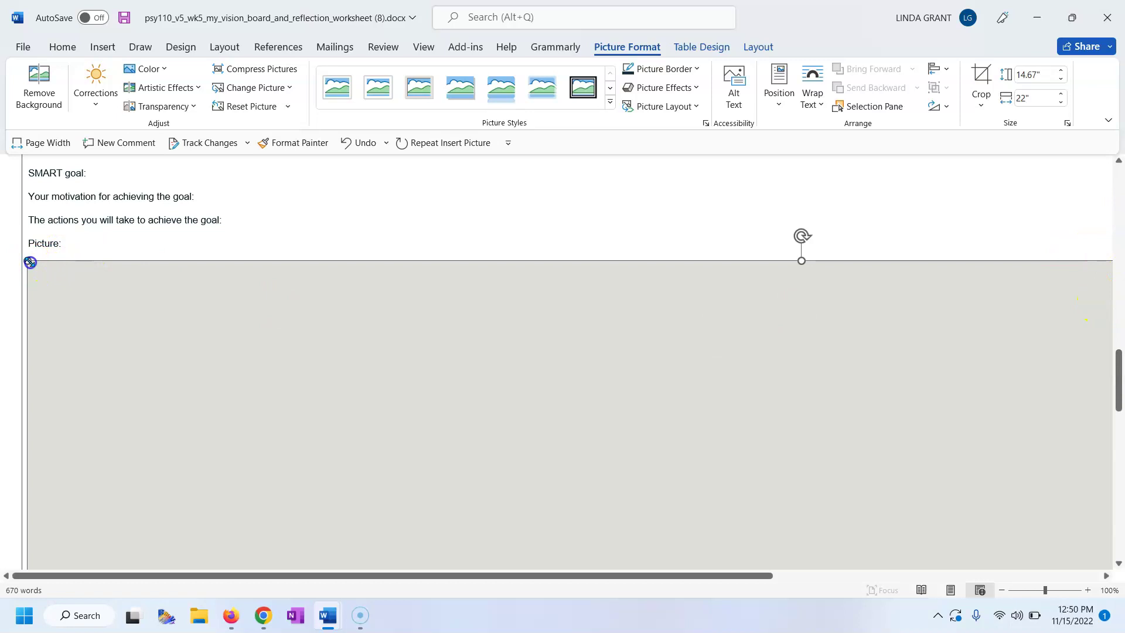
drag(28, 260, 633, 489)
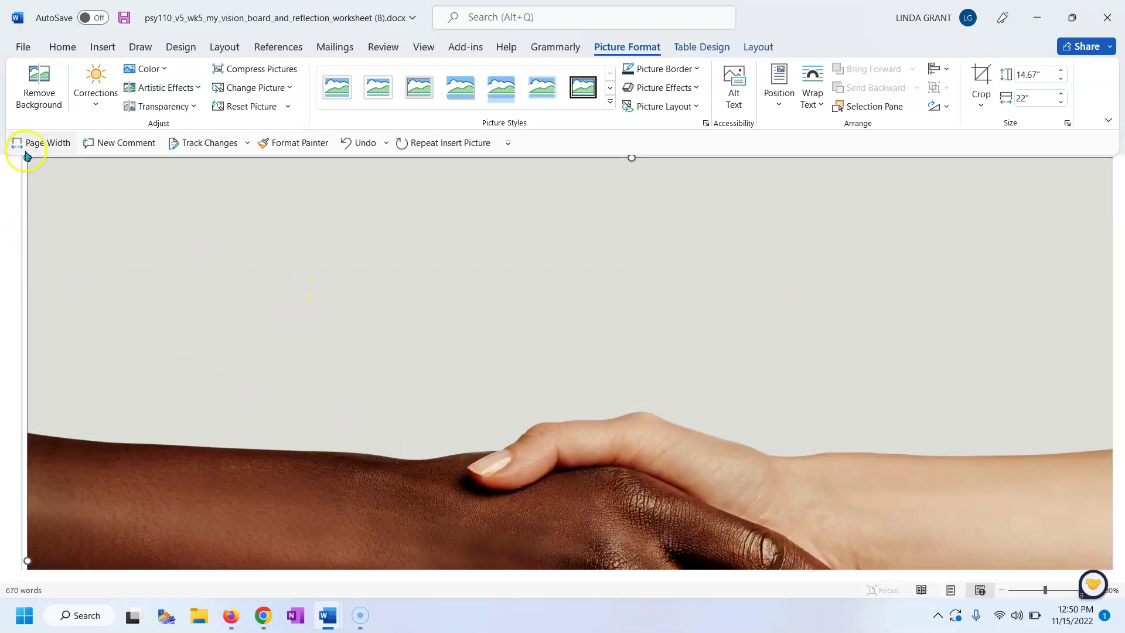
drag(25, 157, 386, 236)
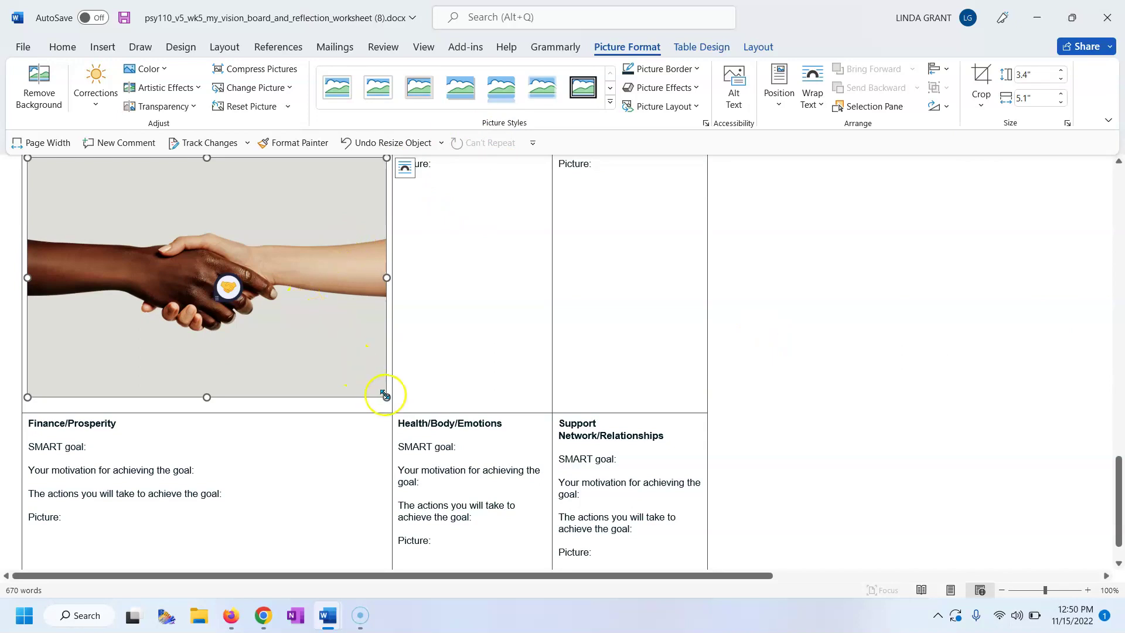
drag(386, 396, 265, 302)
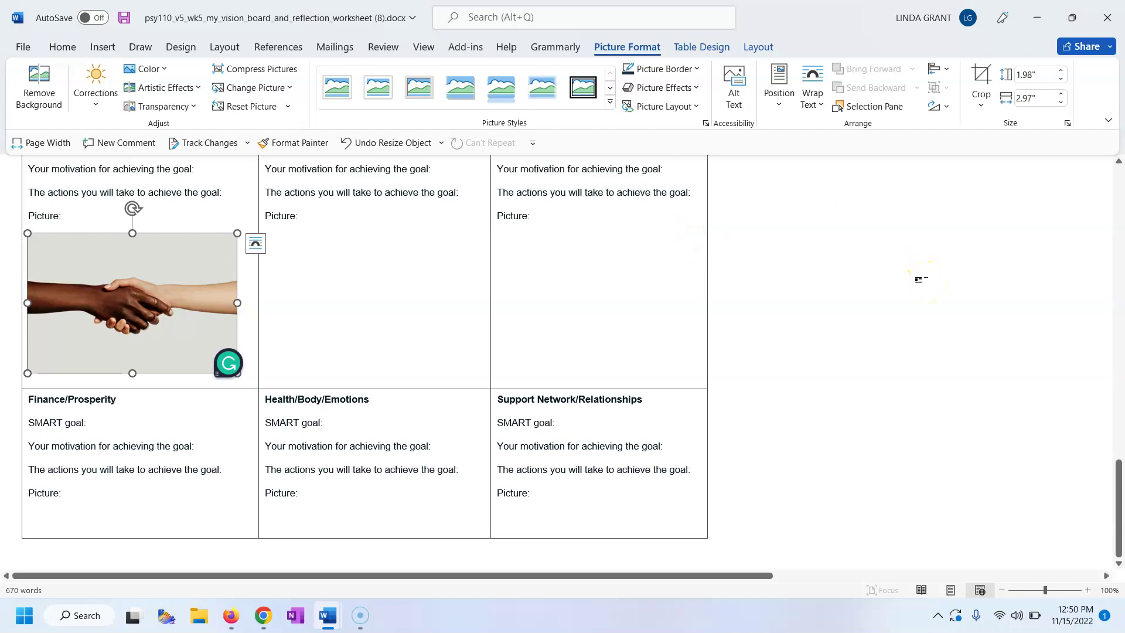
- Deselect the handshake photo, scroll to Finance/Prosperity, and start a new line after its Picture: label
click(350, 231)
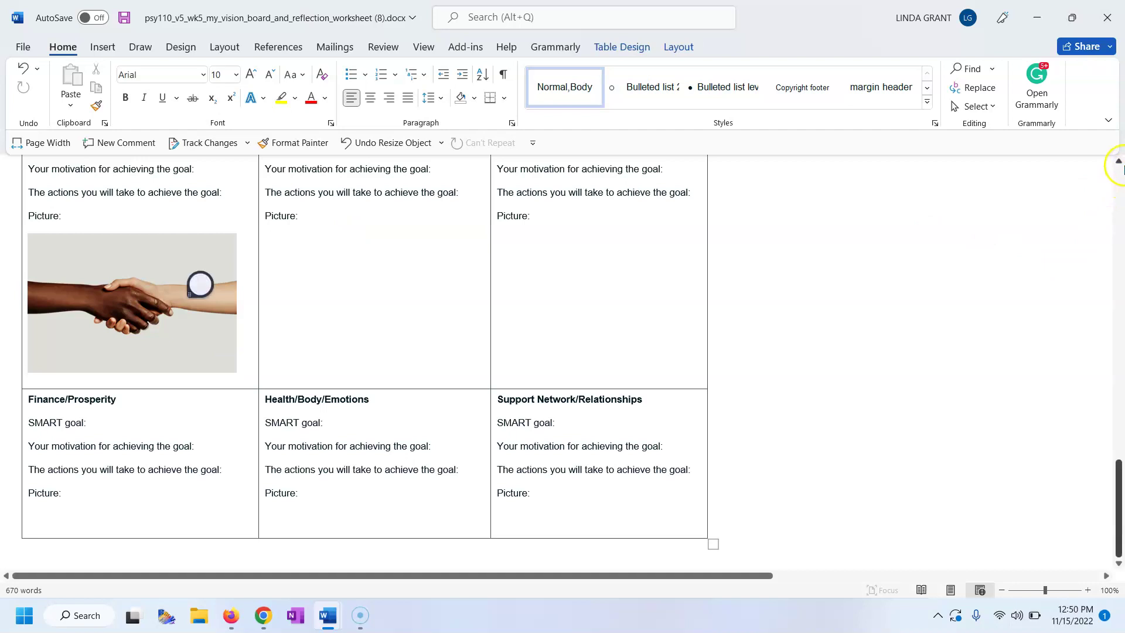
click(1119, 160)
scroll(1119, 160, up, 3)
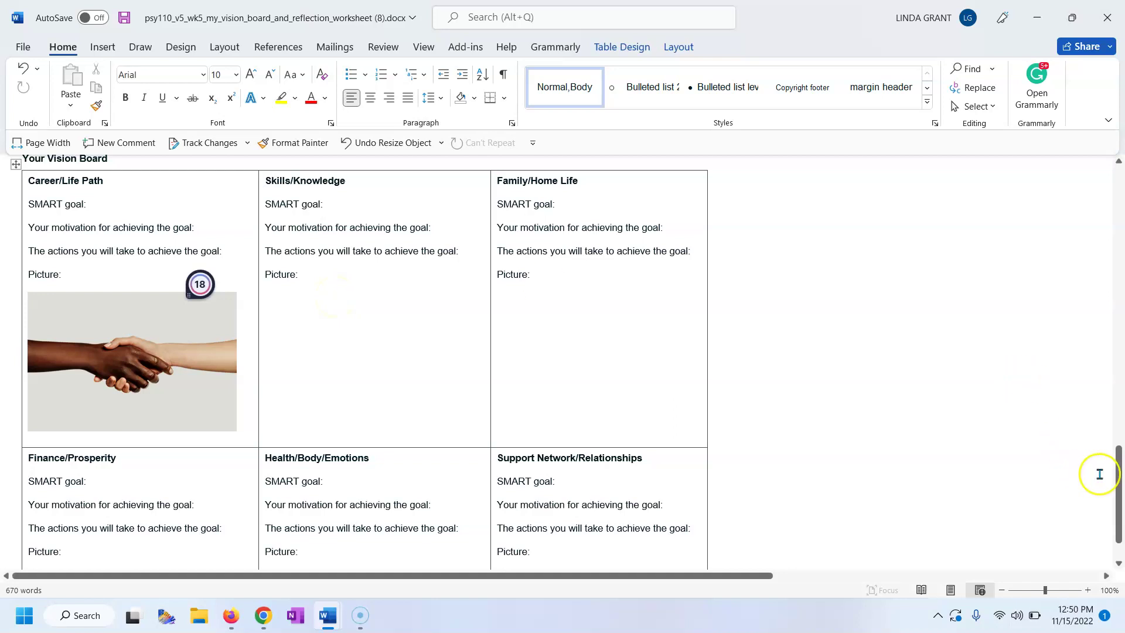
drag(1121, 481, 1120, 495)
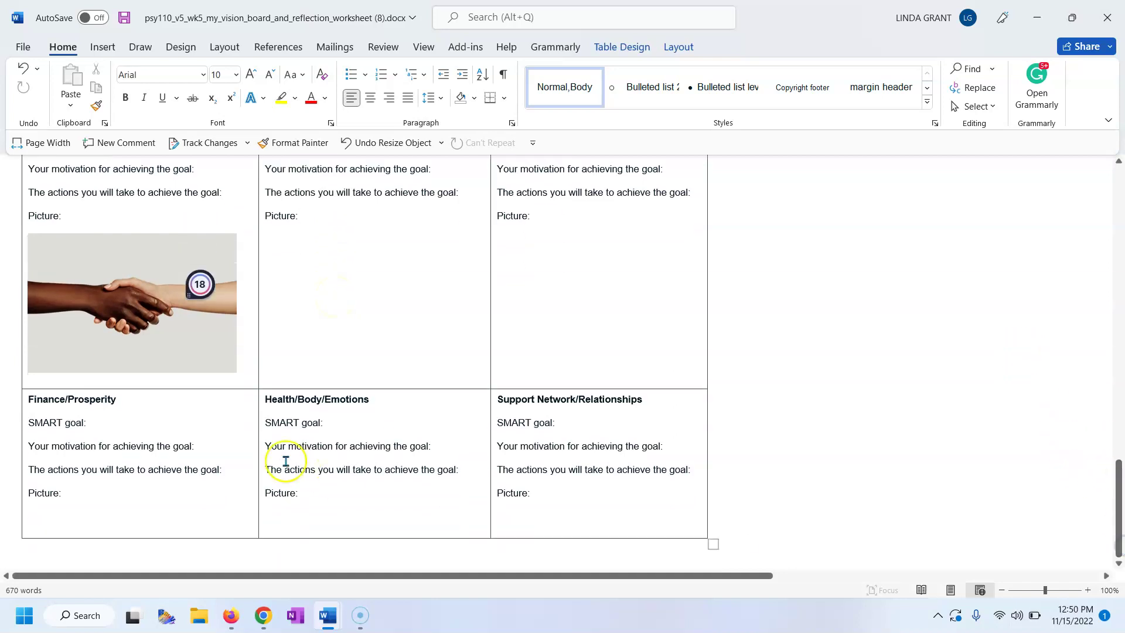
click(83, 497)
key(Return)
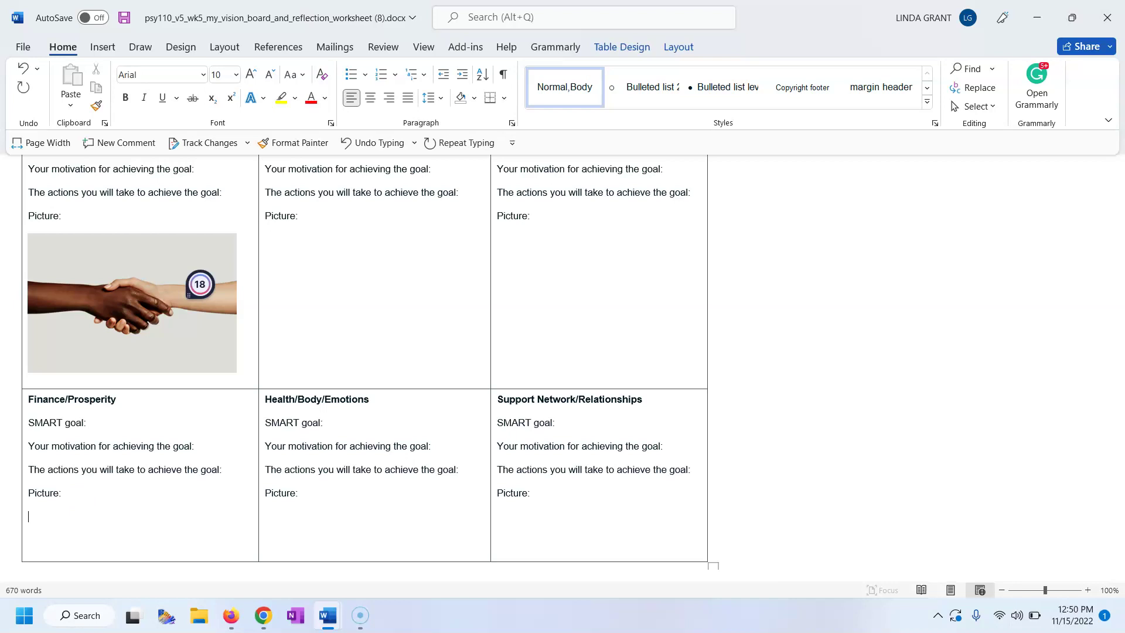
- From Insert > Pictures > Stock Images, insert the unicorn-horn mask photo under Finance/Prosperity's Picture:
click(103, 47)
click(158, 91)
click(175, 138)
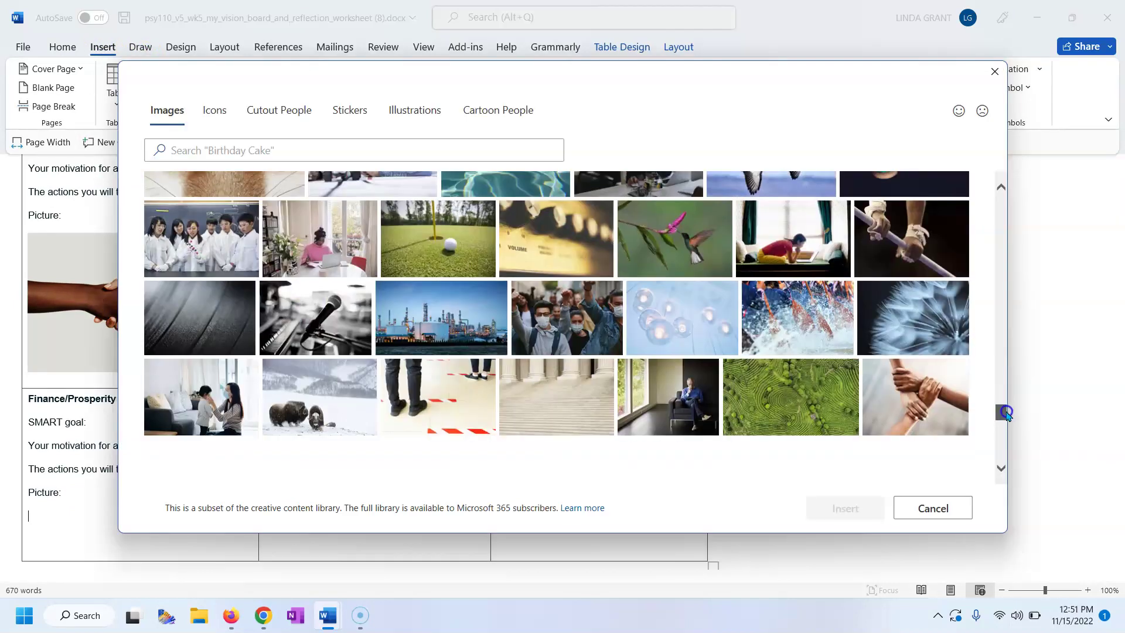
scroll(1007, 425, down, 3)
drag(1006, 424, 1012, 443)
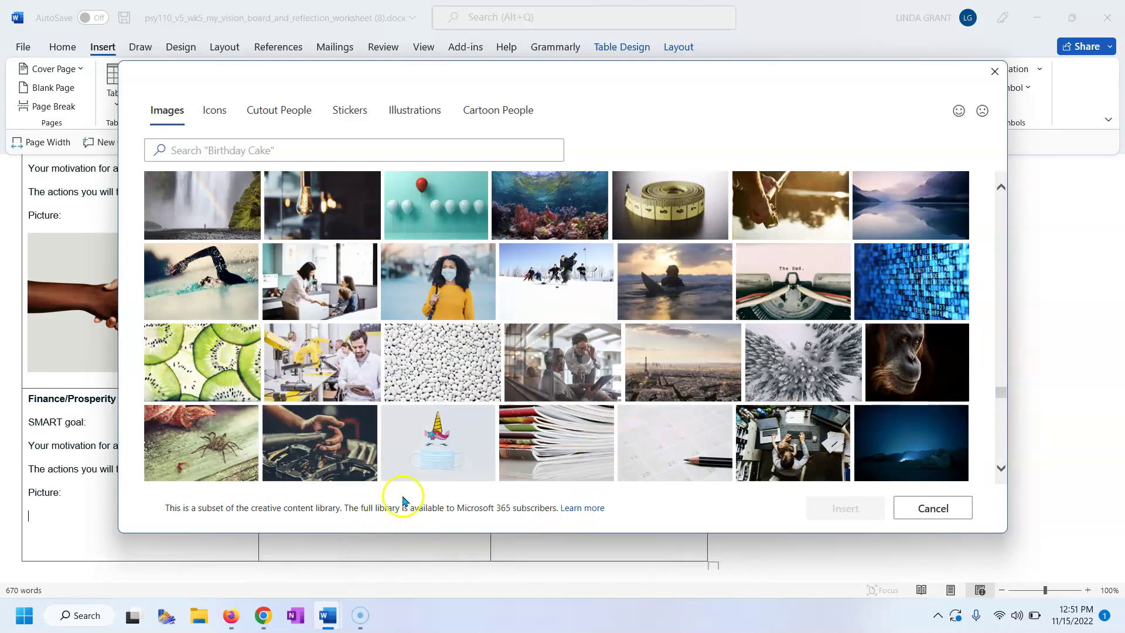
click(443, 441)
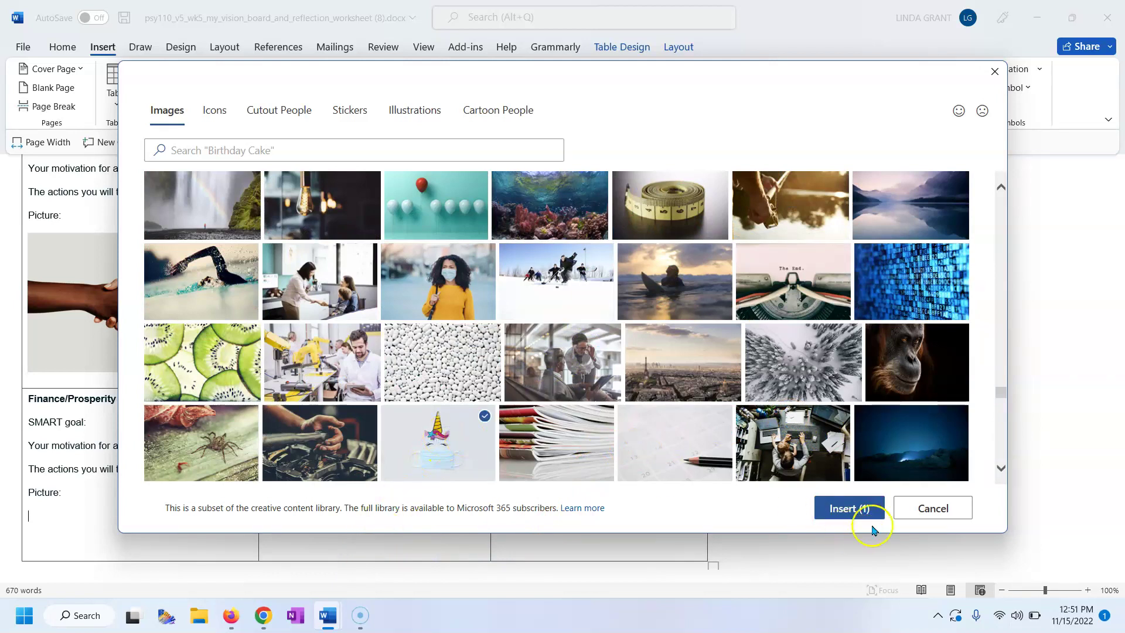
click(844, 509)
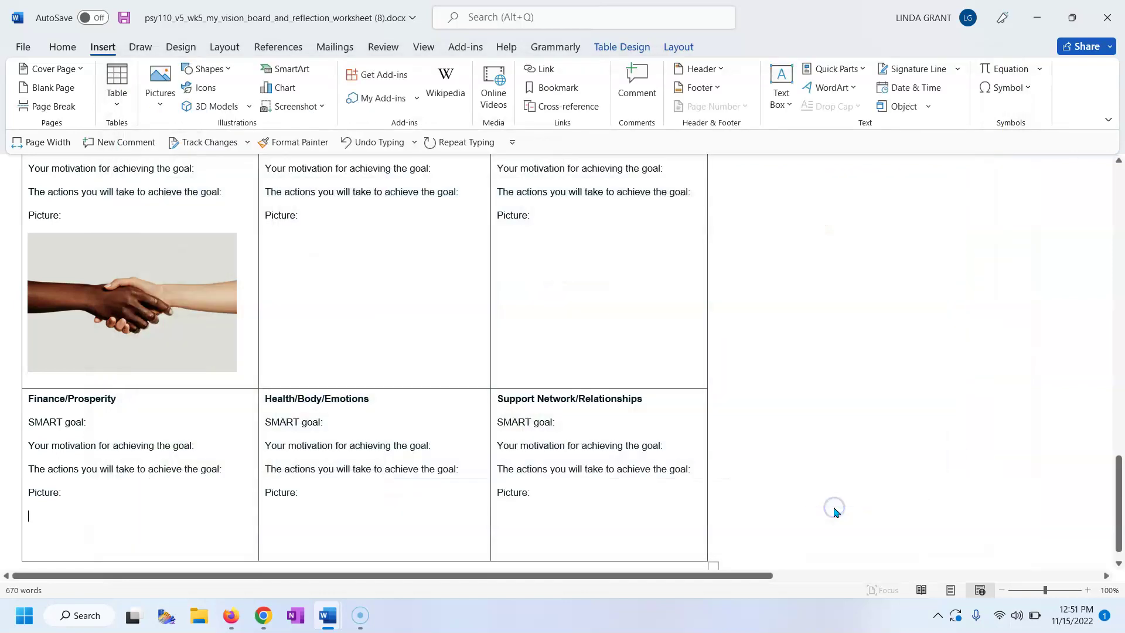
click(357, 576)
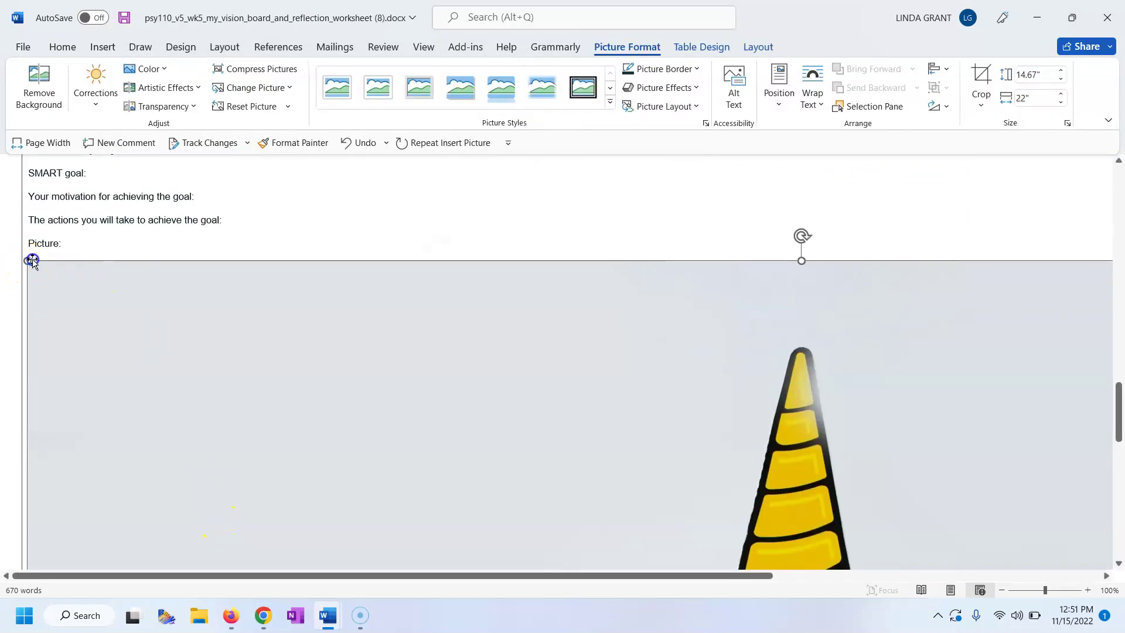
- Drag the unicorn picture's corner handles to shrink it to about 9.71" by 14.56"
drag(30, 258, 412, 397)
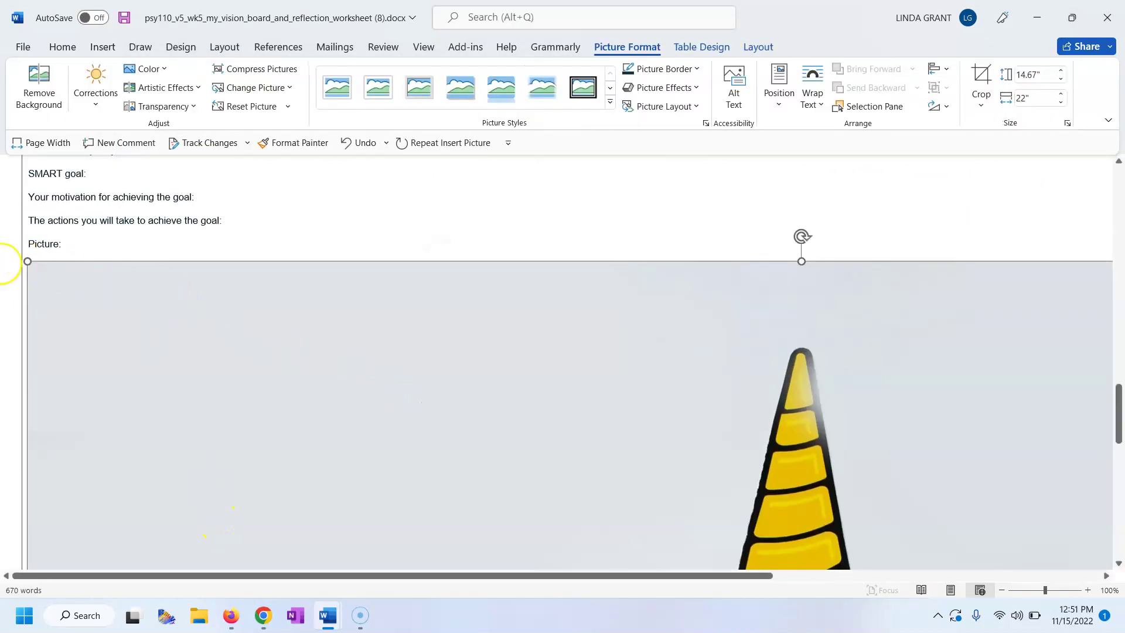
click(34, 263)
drag(26, 262, 480, 432)
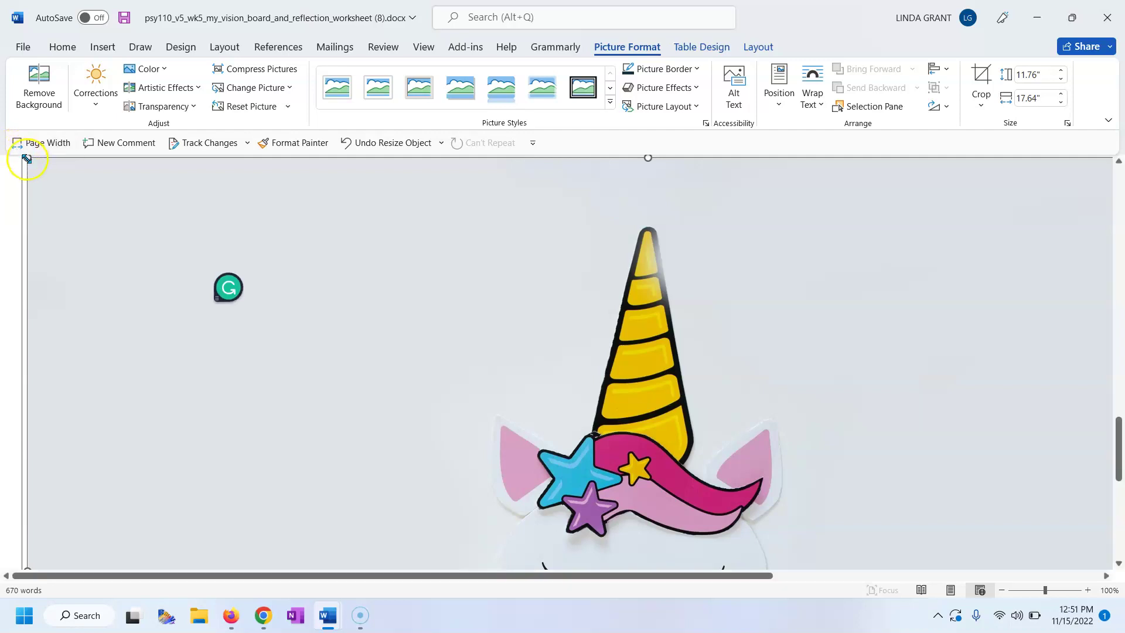
drag(26, 159, 329, 302)
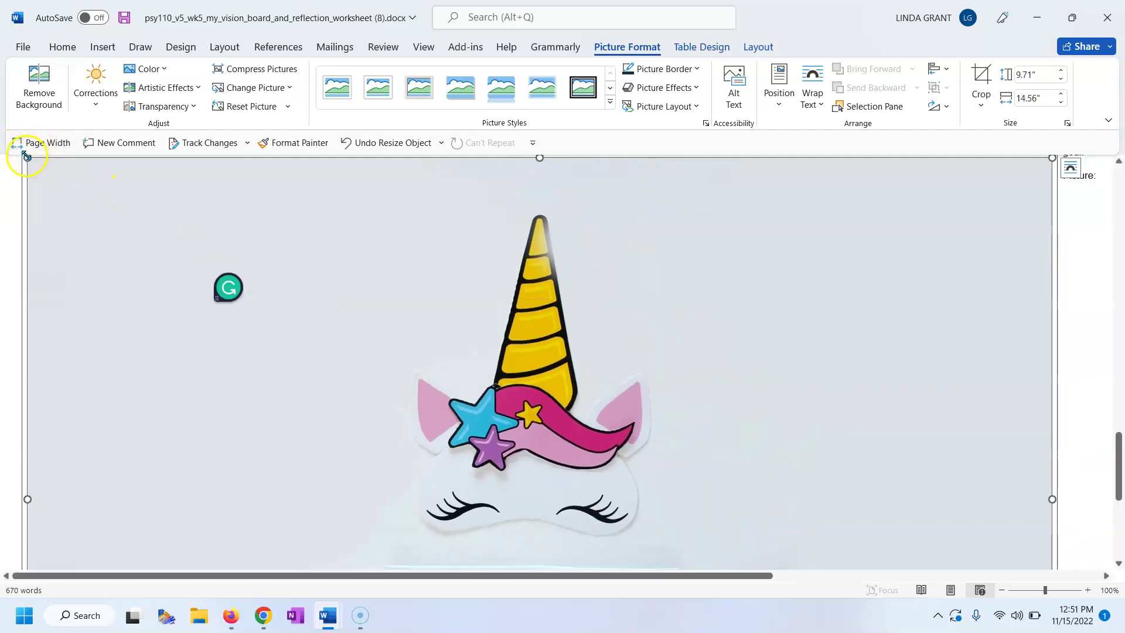
drag(59, 170, 222, 226)
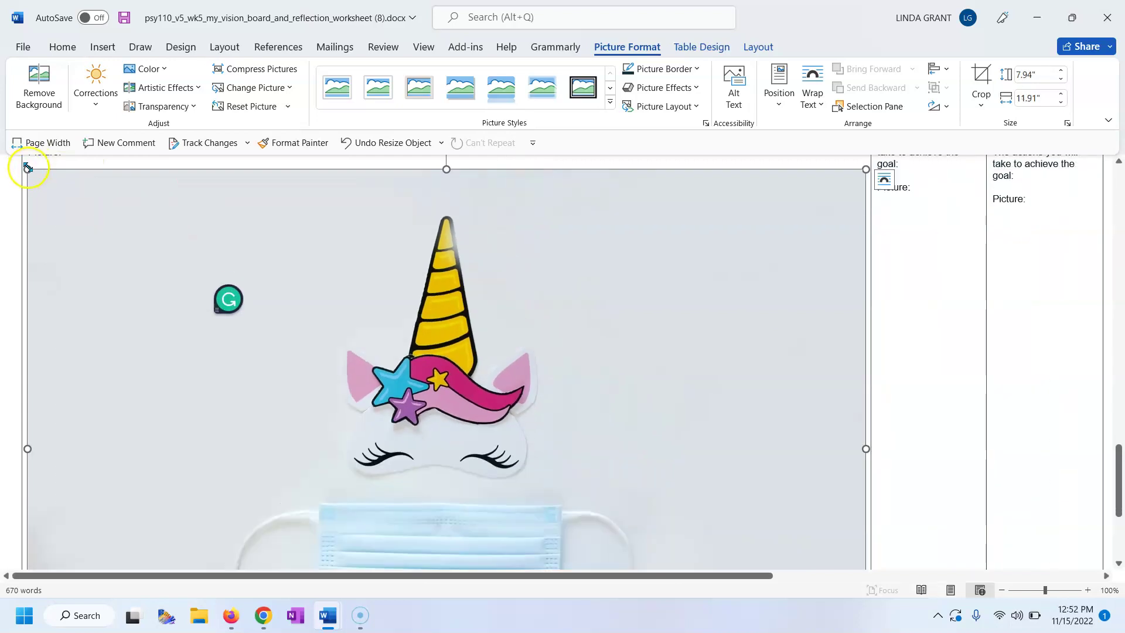
drag(28, 169, 290, 362)
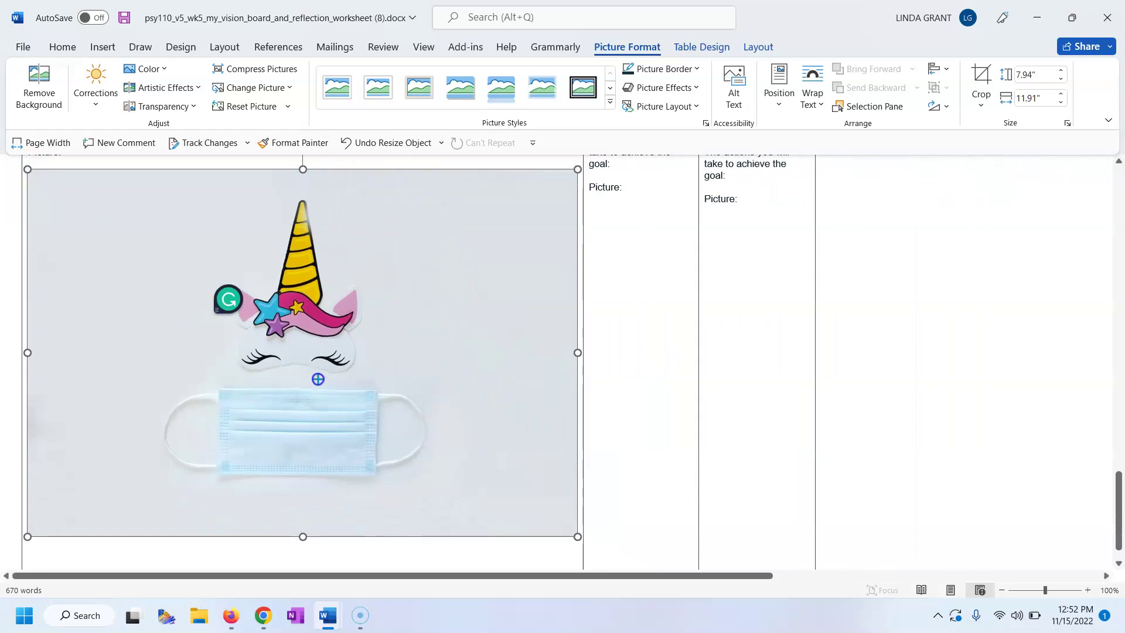
key(ctrl+z)
- Keep shrinking it past 4.17" by 6.25" down to 1.92" by 2.88" within the Finance cell
click(425, 243)
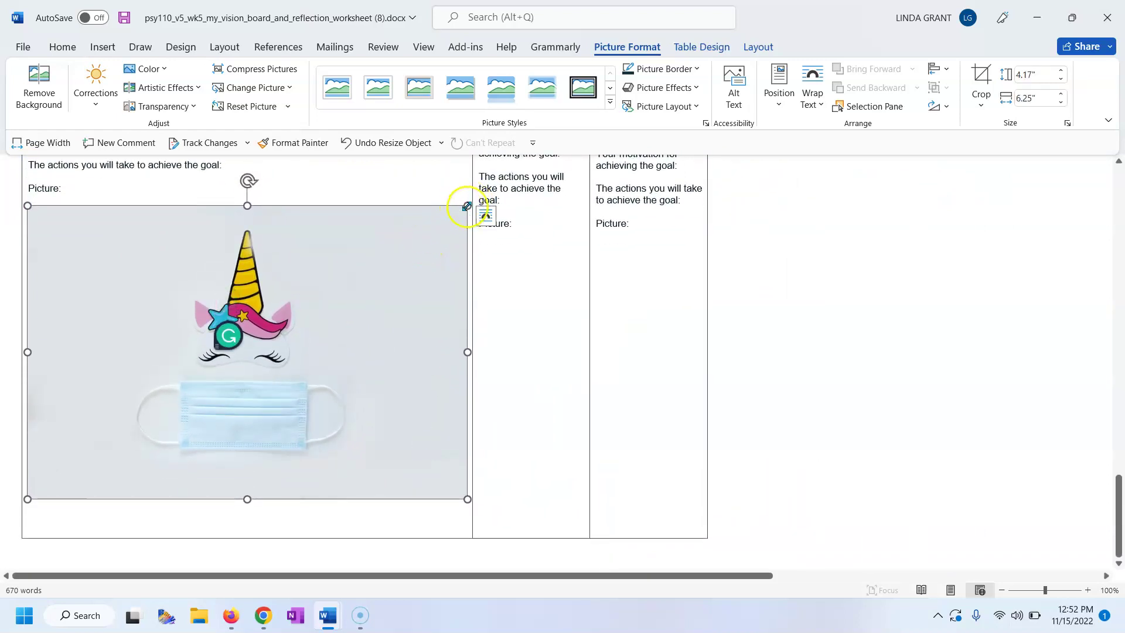
drag(467, 206, 294, 319)
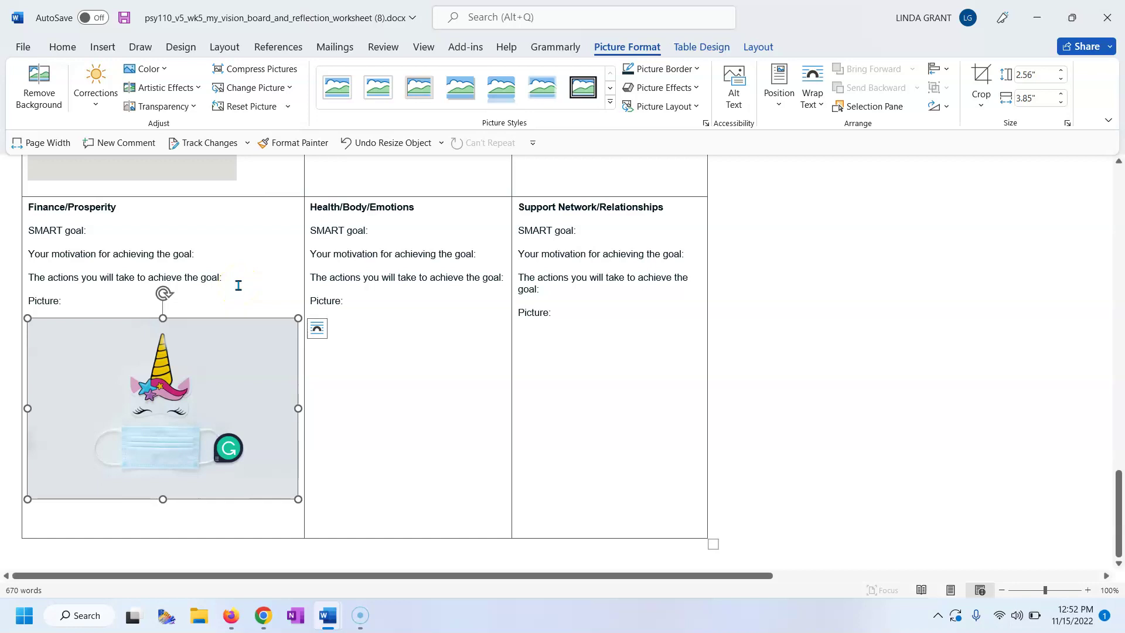
drag(297, 317, 241, 352)
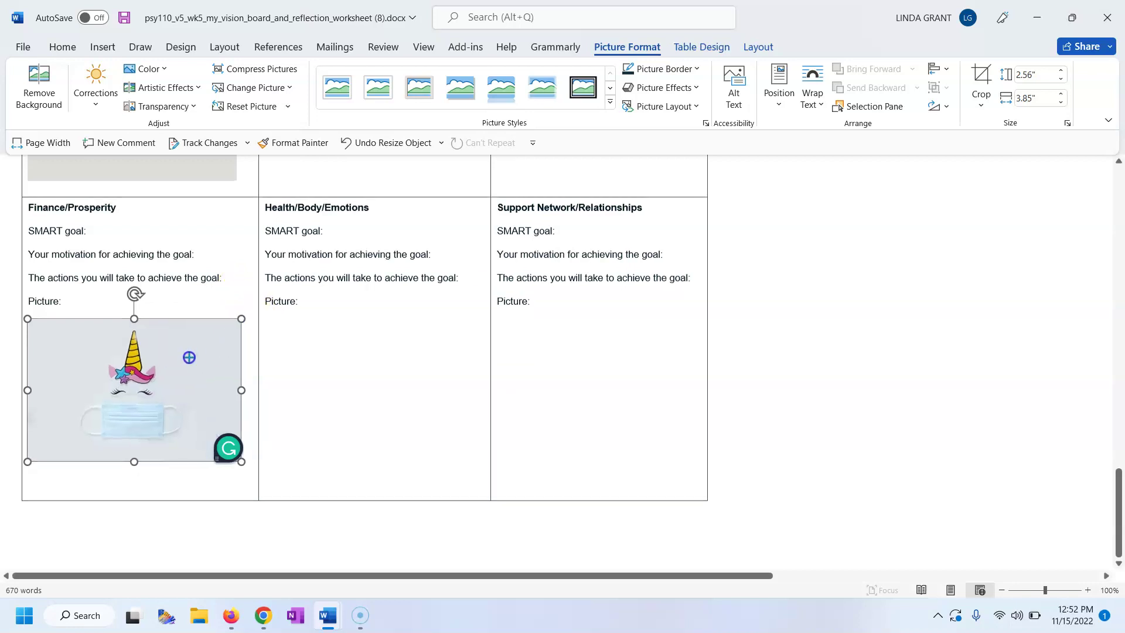
click(277, 378)
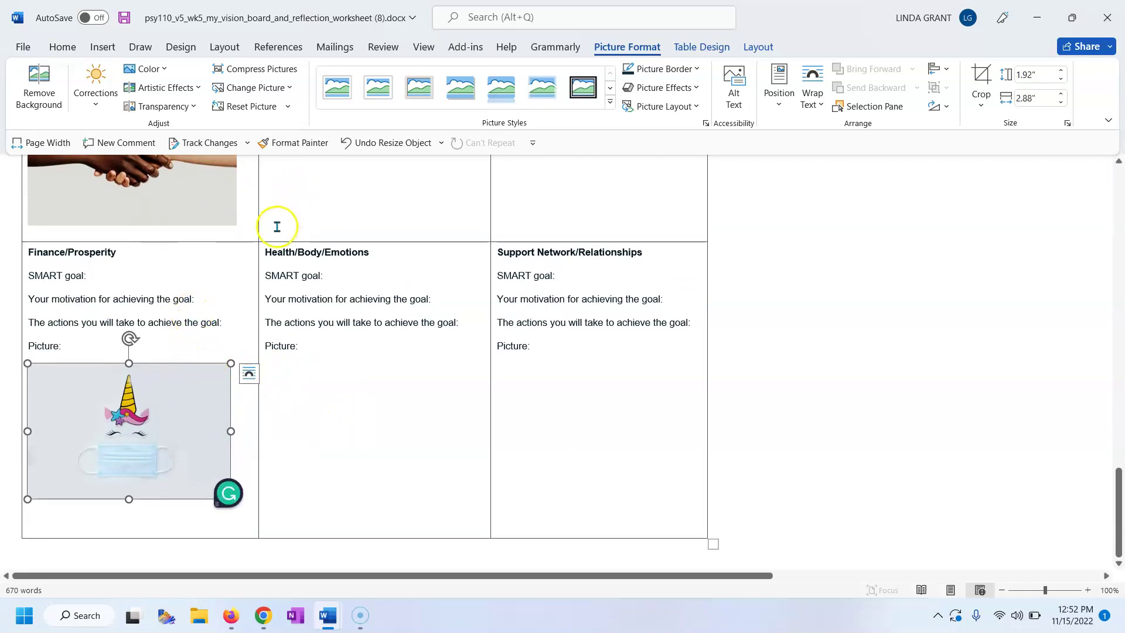
drag(1117, 510, 1119, 205)
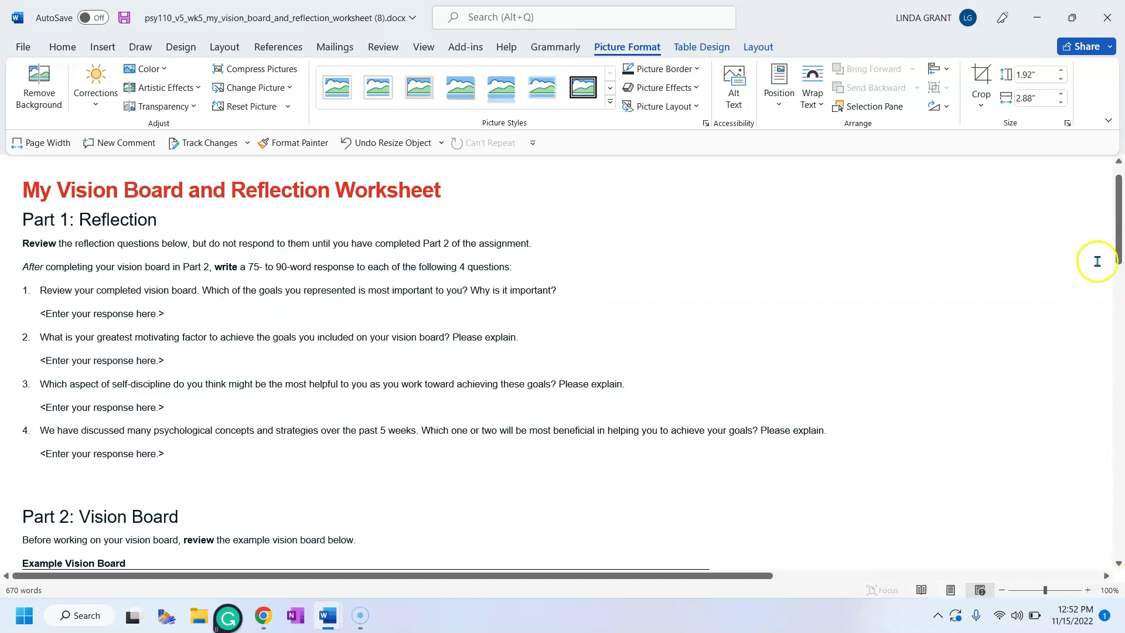
- Save As a .docx in the BLACKBOARD folder, using the student's name as the file name
drag(1117, 240, 1090, 196)
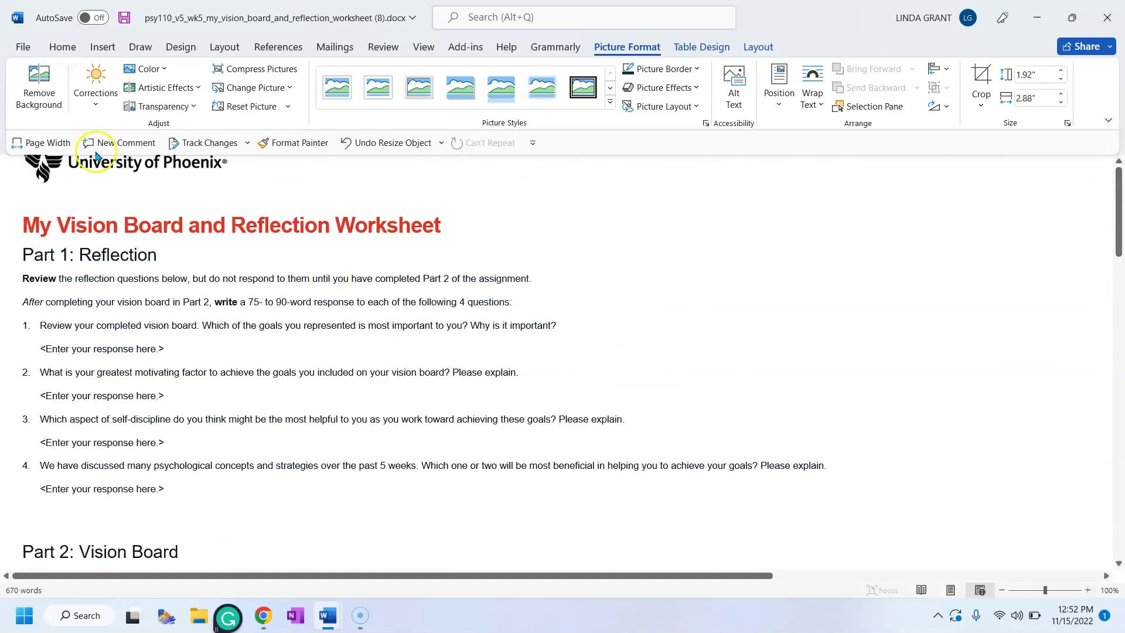
click(23, 48)
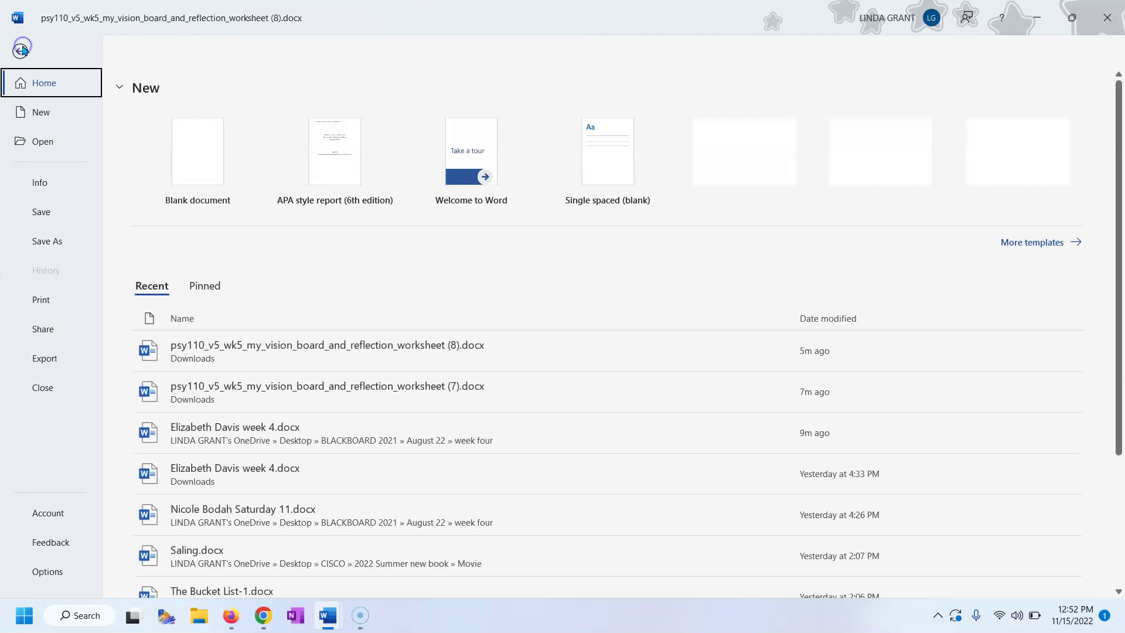
click(42, 244)
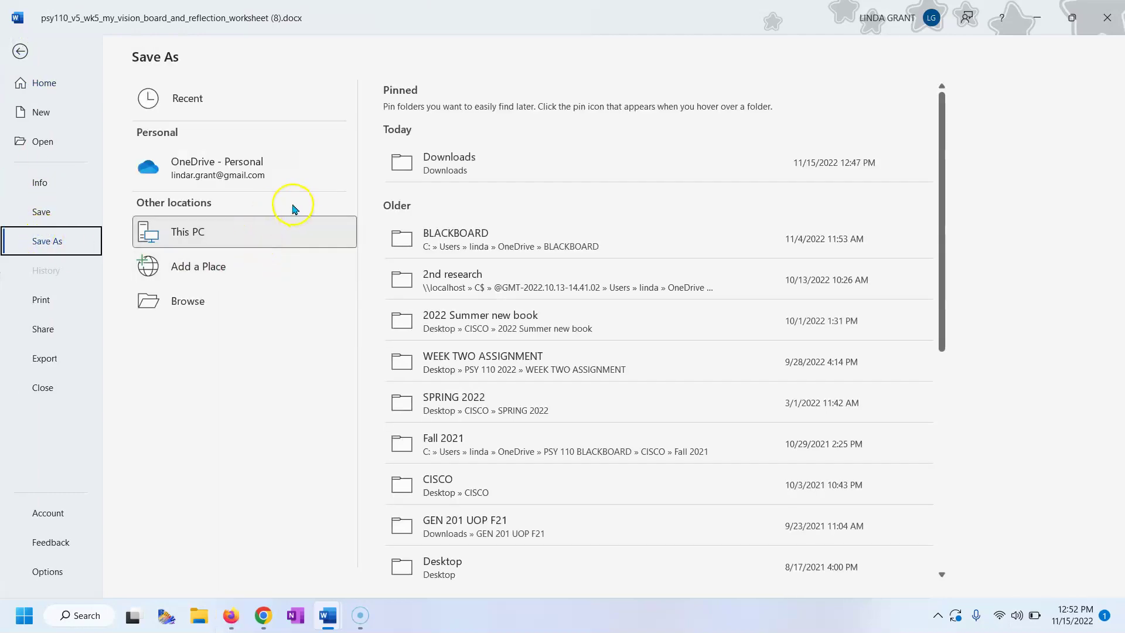
click(288, 230)
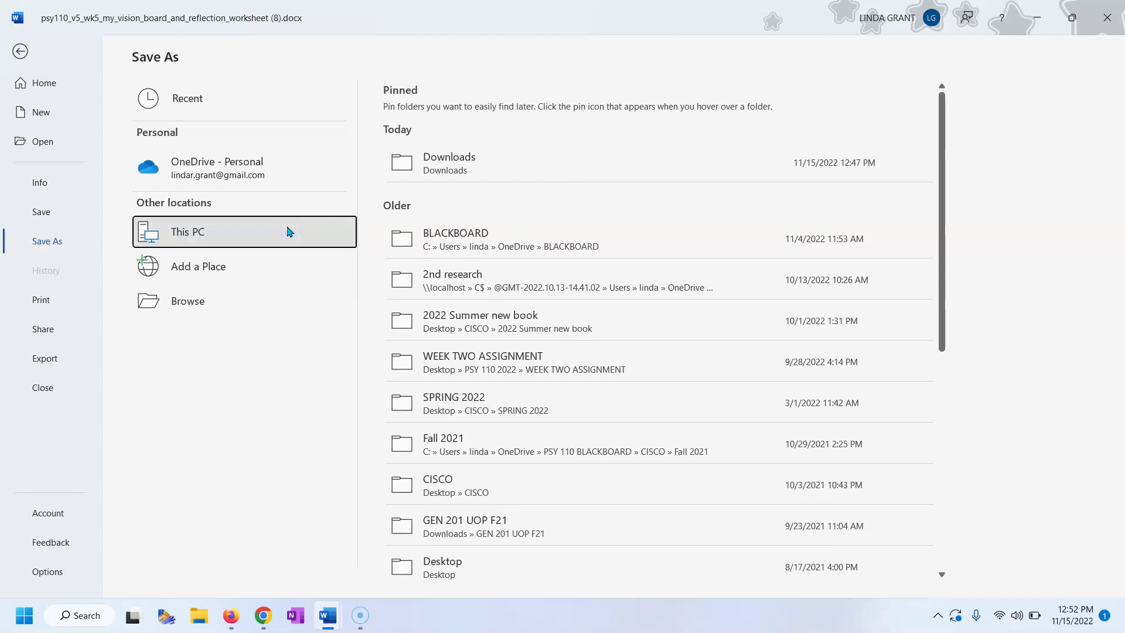
click(452, 240)
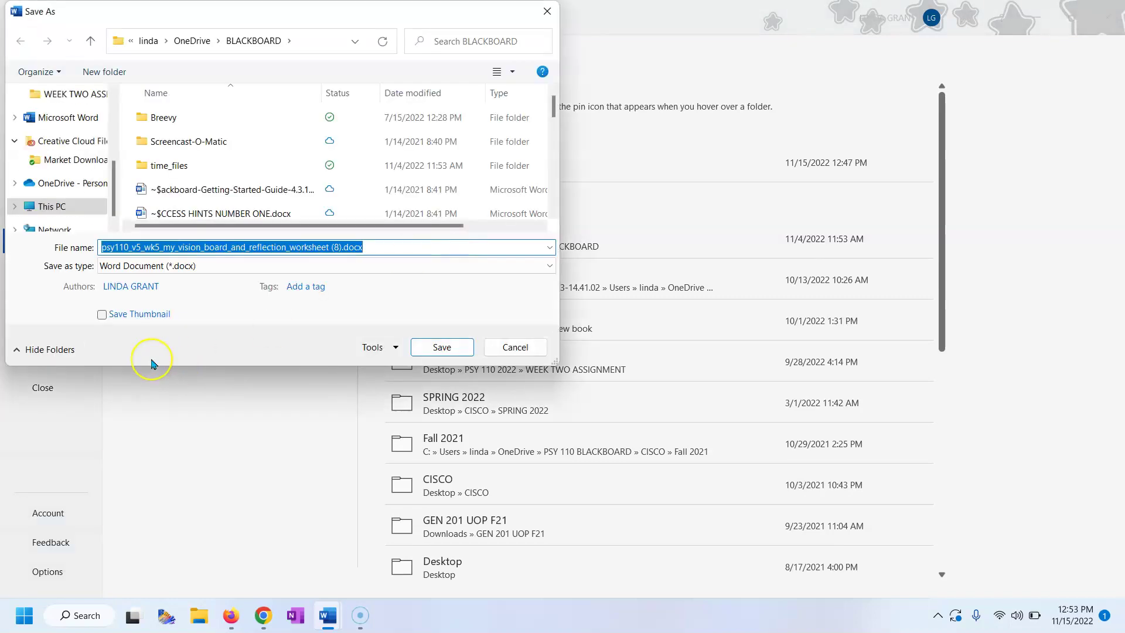
text(Linda)
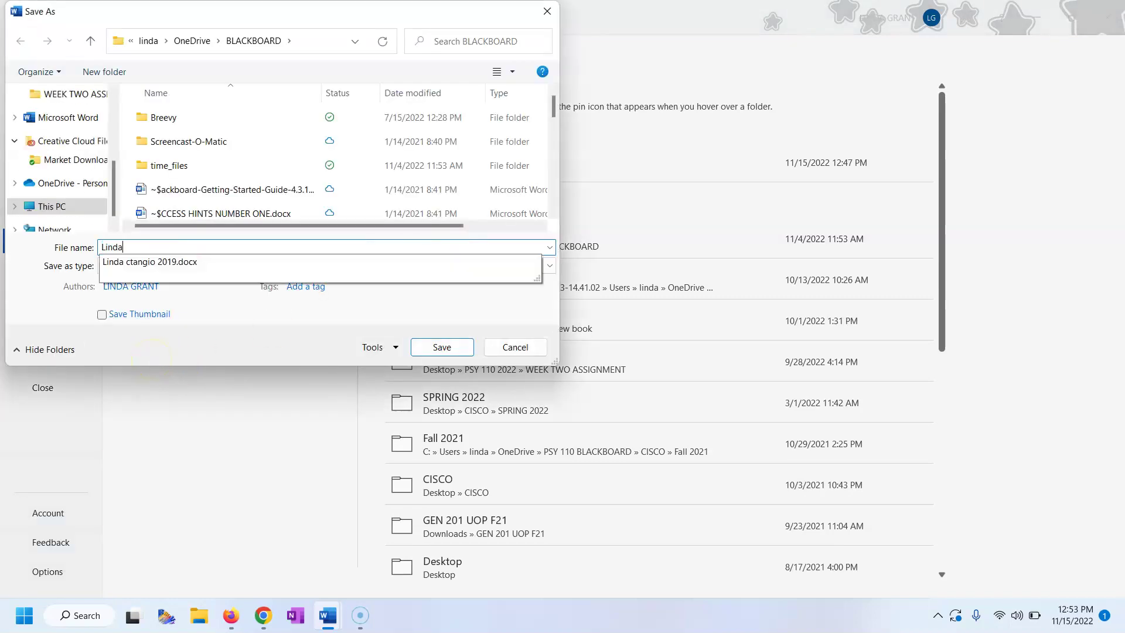
text( 5)
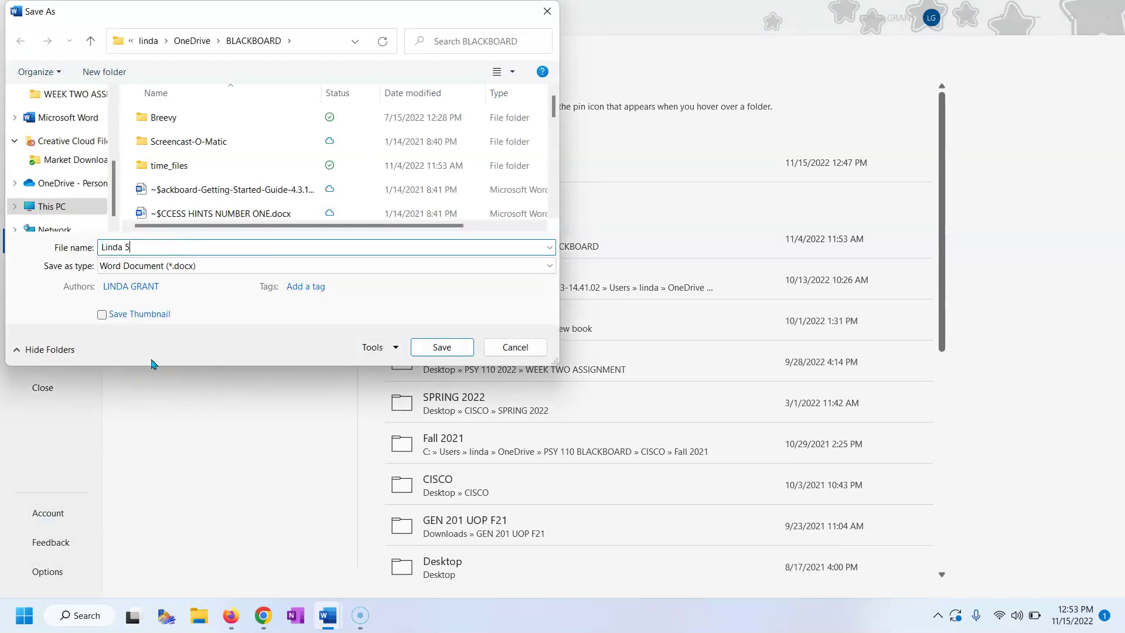
click(443, 348)
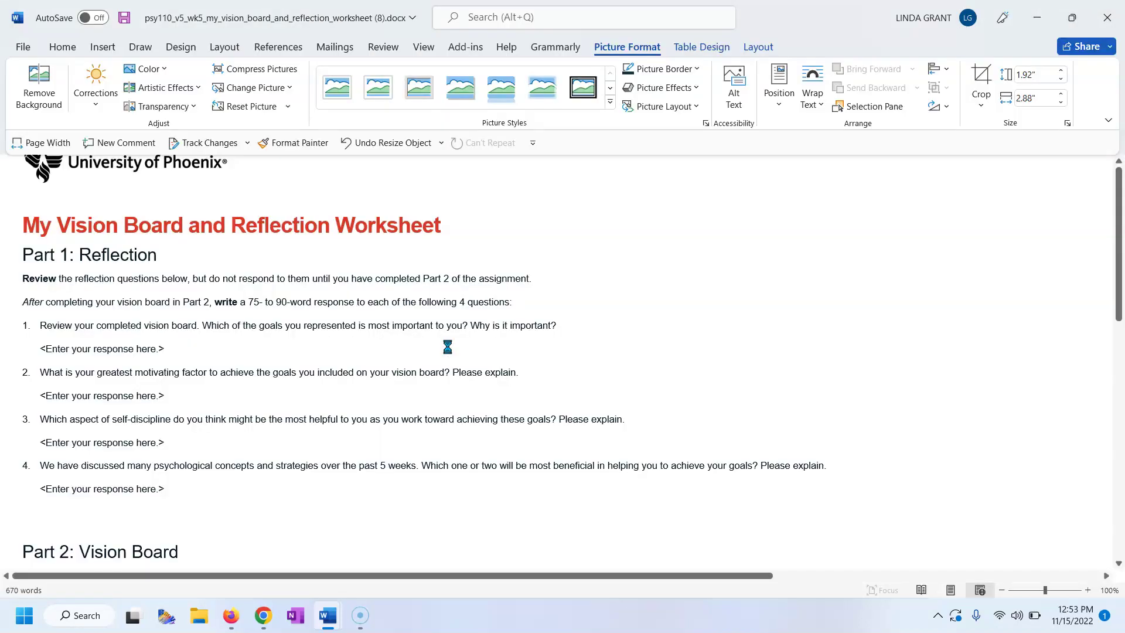
click(698, 344)
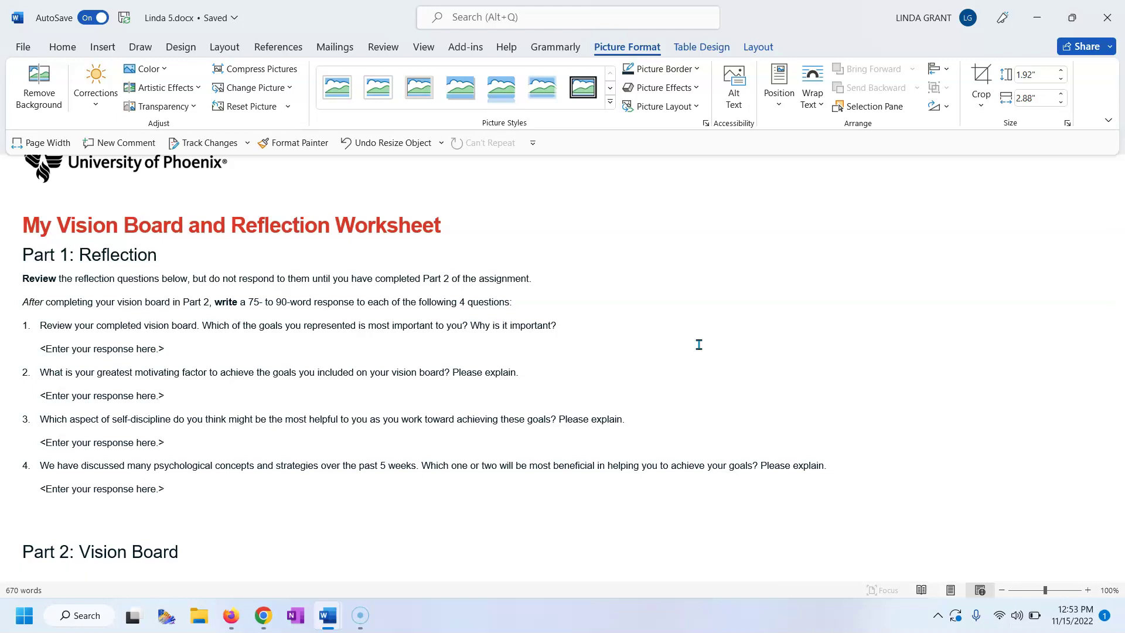
click(1109, 20)
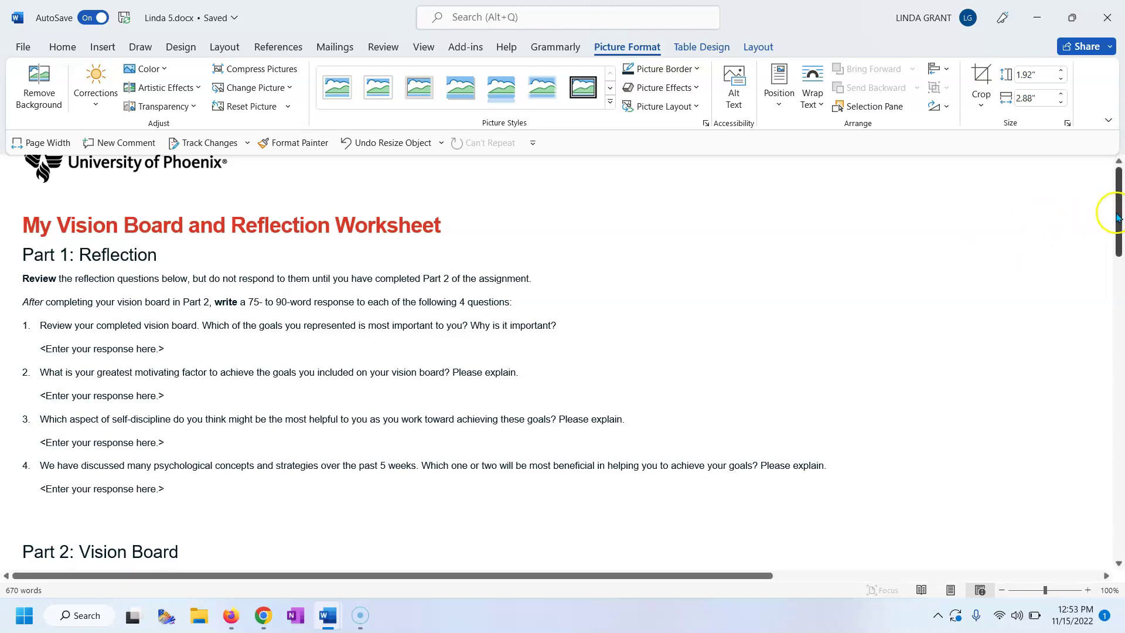
scroll(1118, 221, down, 1)
mouse_move(1117, 221)
mouse_down()
mouse_move(1121, 478)
mouse_move(1118, 217)
mouse_up()
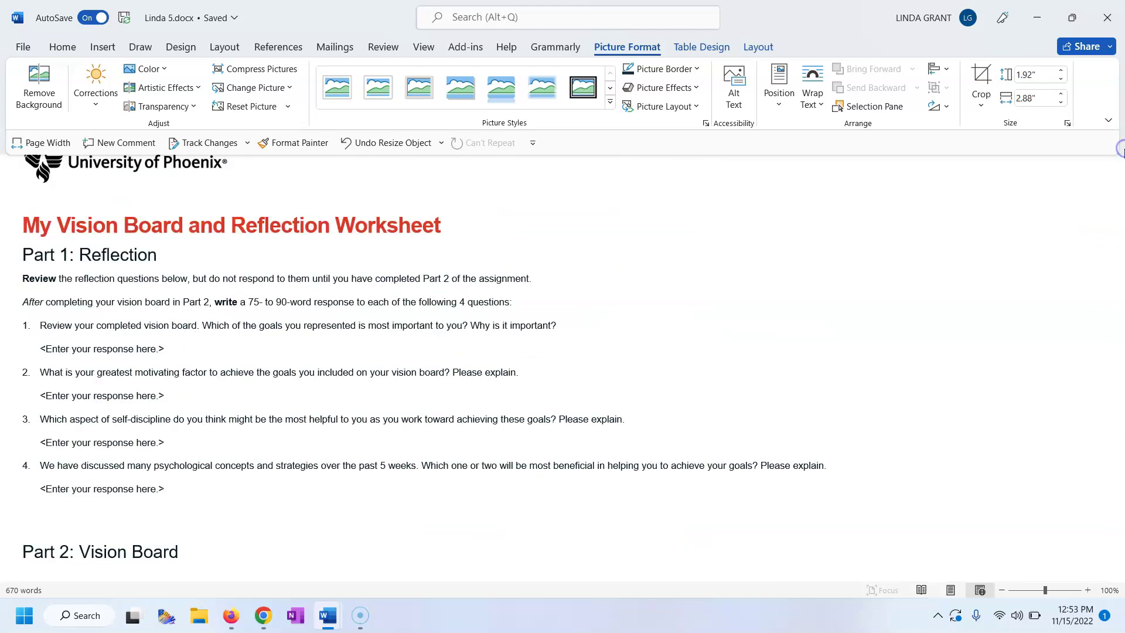